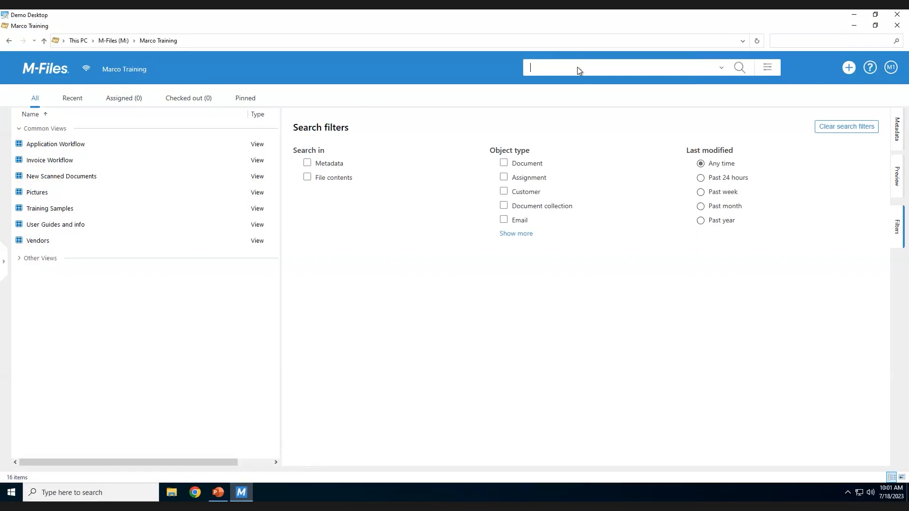
Look through the previous search terms and run a search of the vault for "bike".
left_click(721, 68)
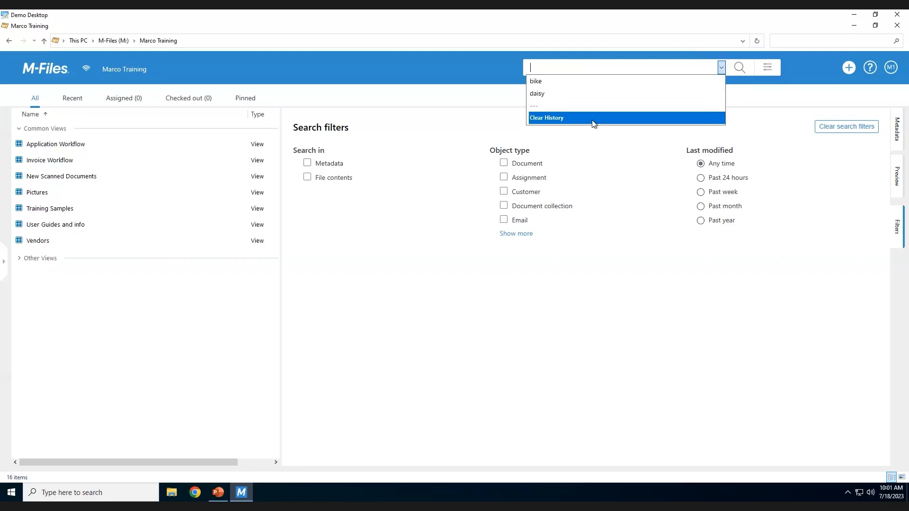
left_click(589, 66)
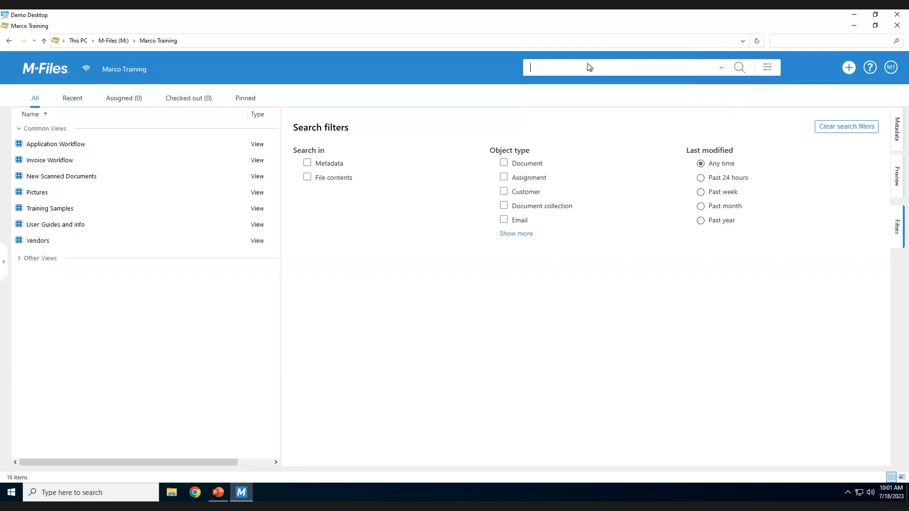
type("bike")
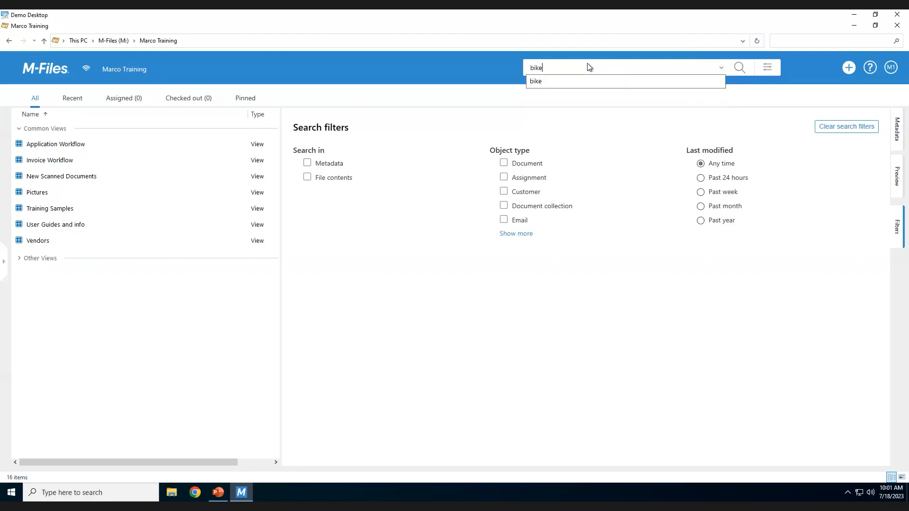
left_click(741, 66)
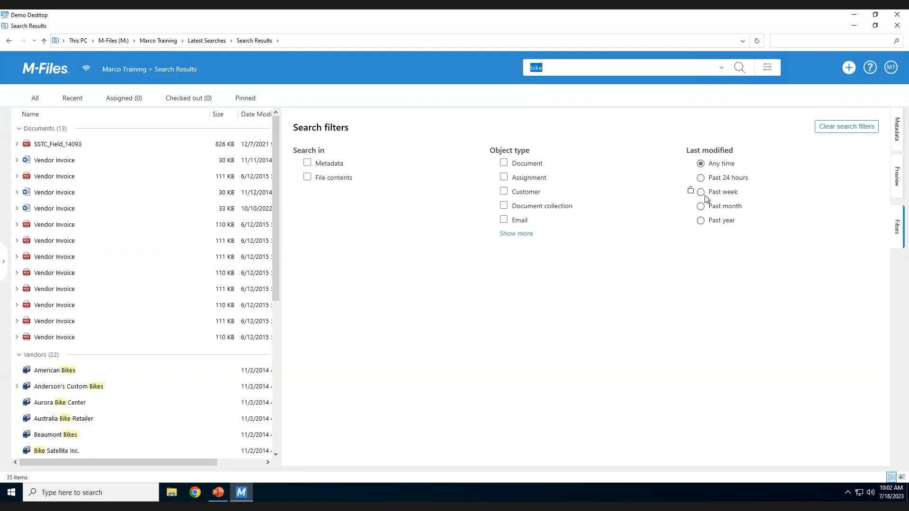
Expand the list of object type filters, restrict the search to file contents and lock that filter as a default.
left_click(522, 234)
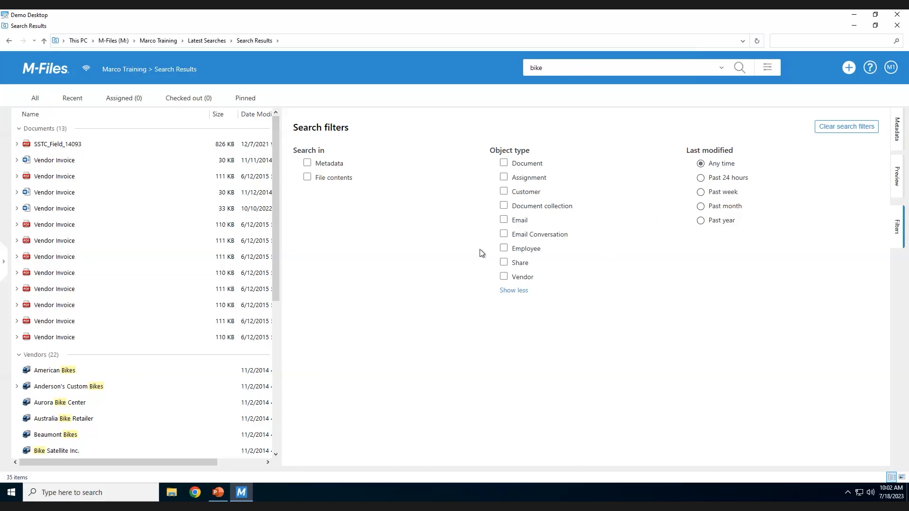
left_click(307, 179)
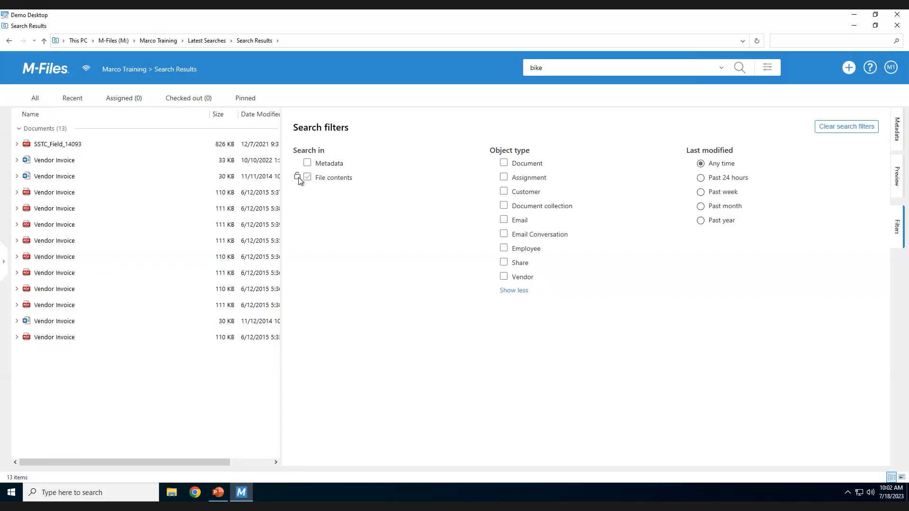
left_click(298, 177)
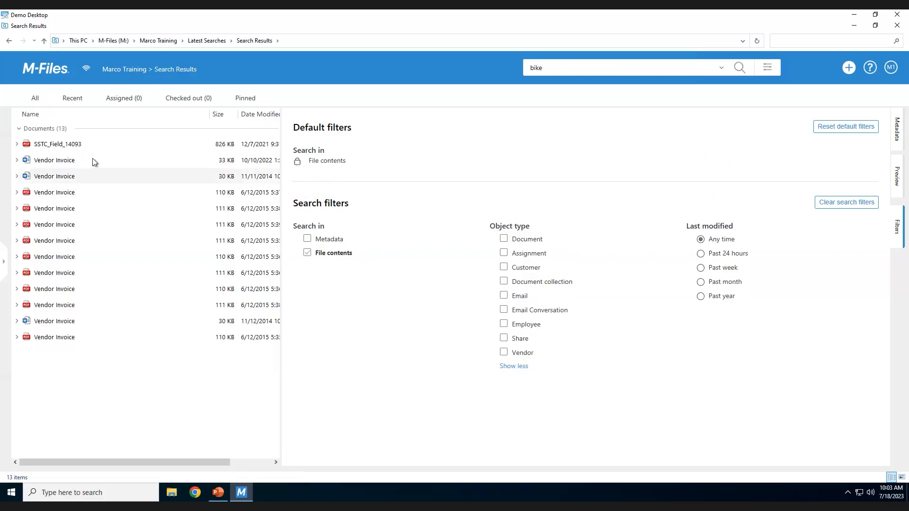
Preview the SSTC_Field_14093 document and zoom in on its Road Bike Frame section.
left_click(64, 149)
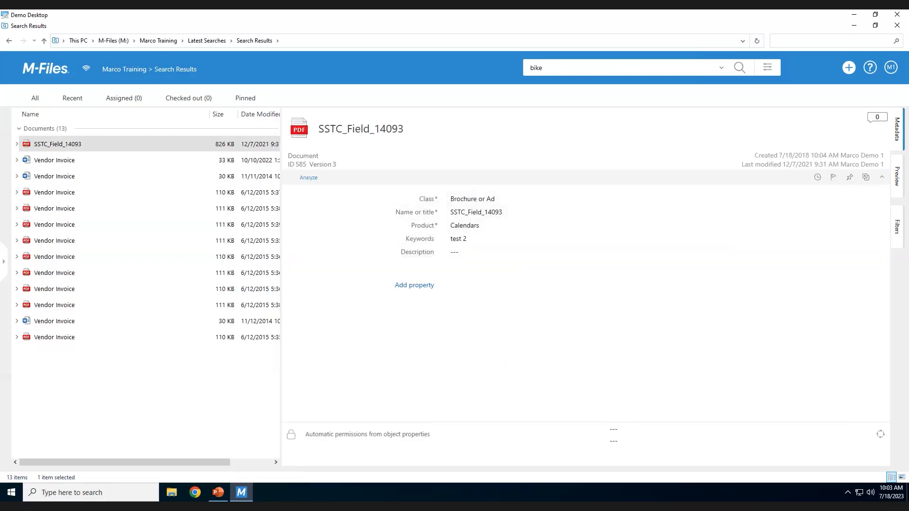
left_click(898, 182)
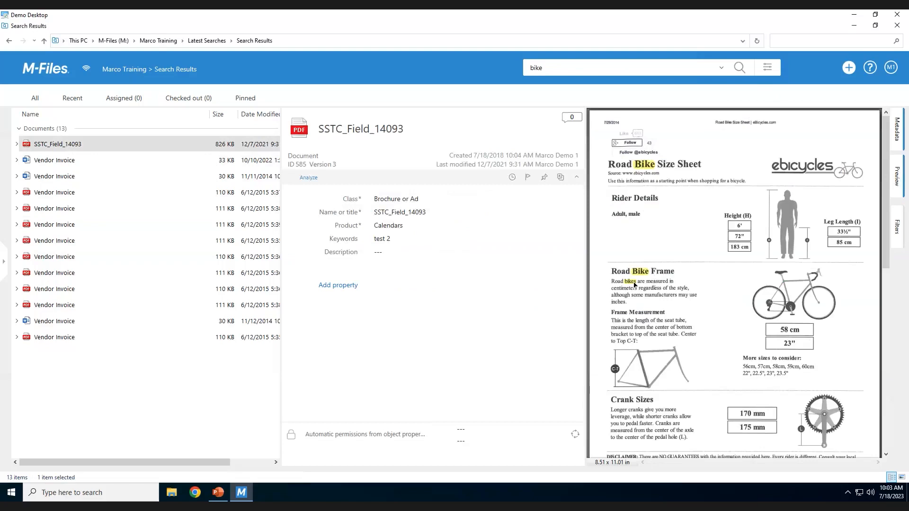
right_click(659, 244)
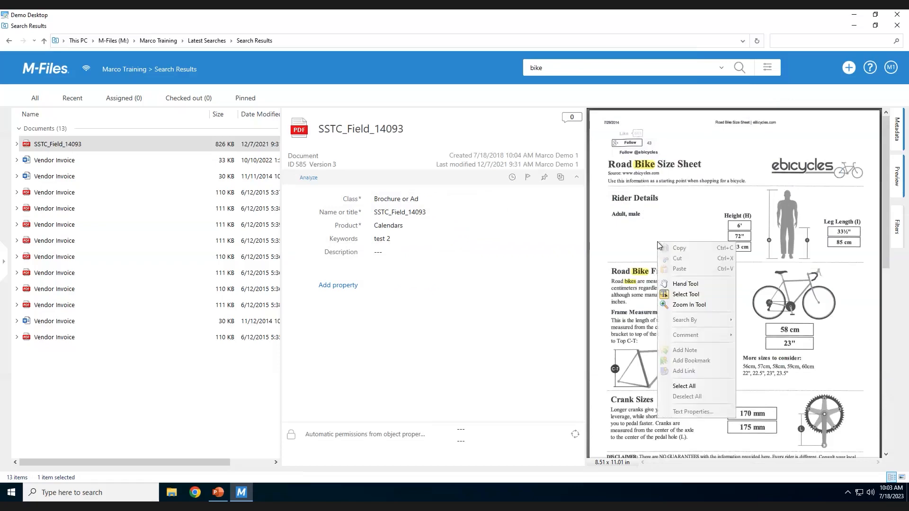
left_click(676, 305)
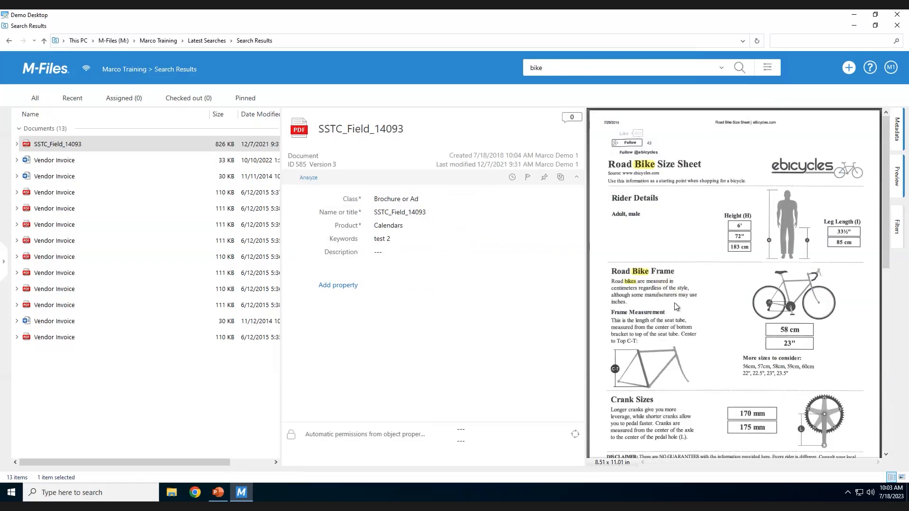
right_click(686, 268)
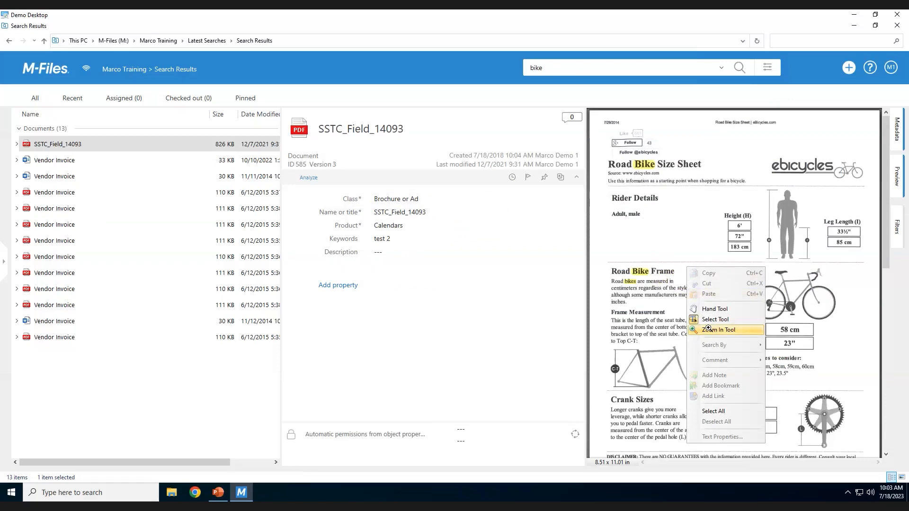
left_click(708, 330)
left_click(665, 287)
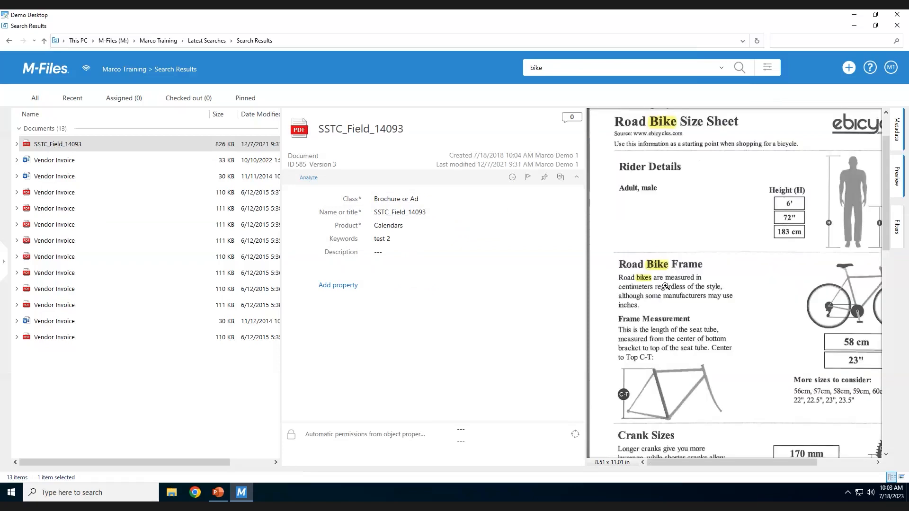
Preview the 33 KB Vendor Invoice, zoom in on its line items, and return to the SSTC_Field_14093 document.
left_click(66, 166)
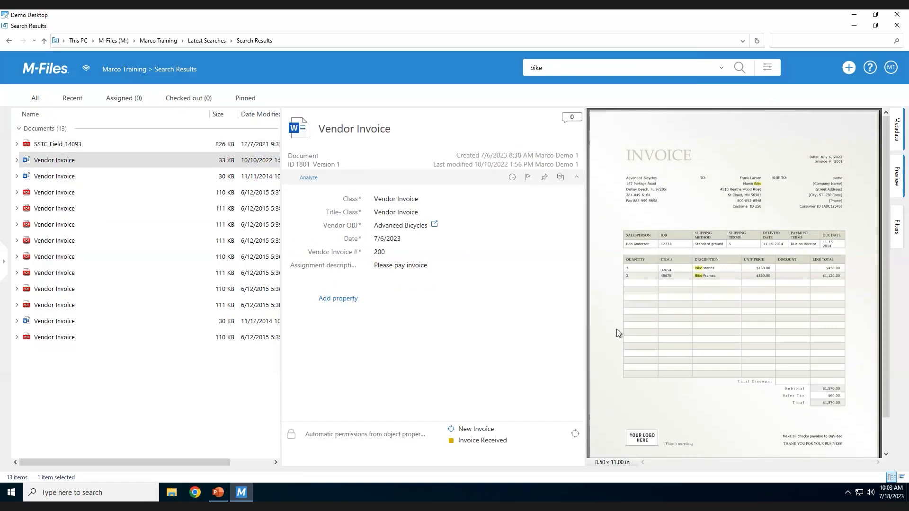
right_click(712, 276)
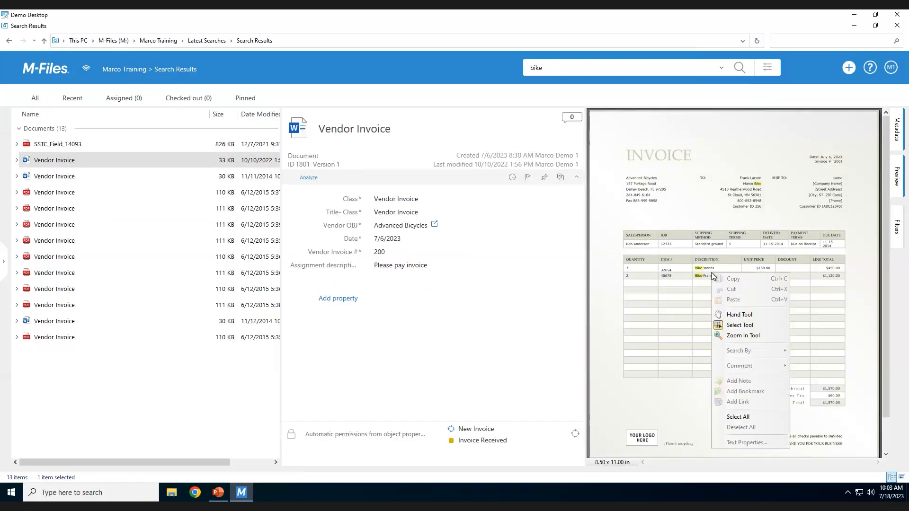
left_click(727, 334)
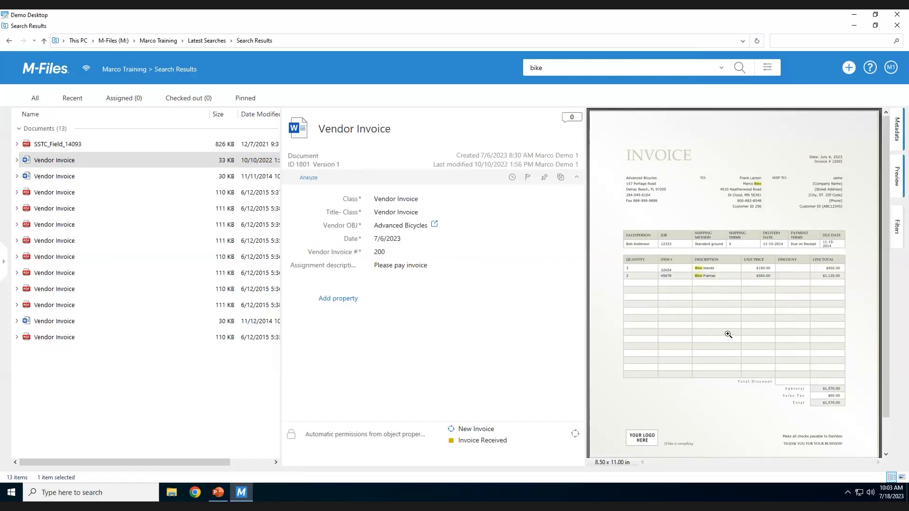
left_click(725, 285)
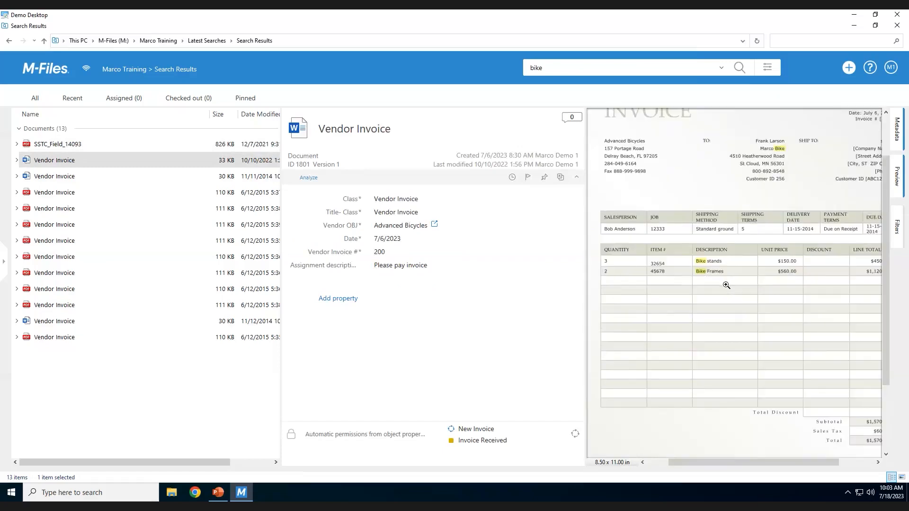
left_click(64, 146)
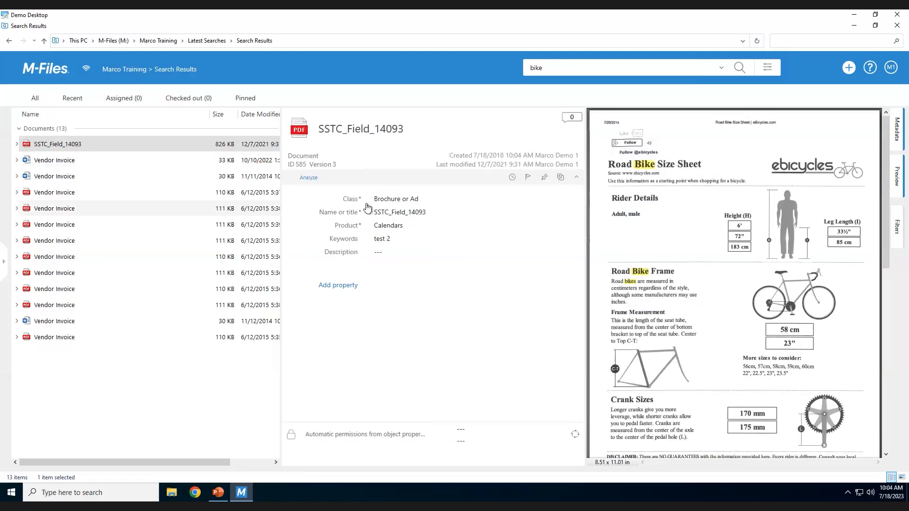
Remove the locked File contents filter from the default filters and return to the vault's home view.
left_click(585, 69)
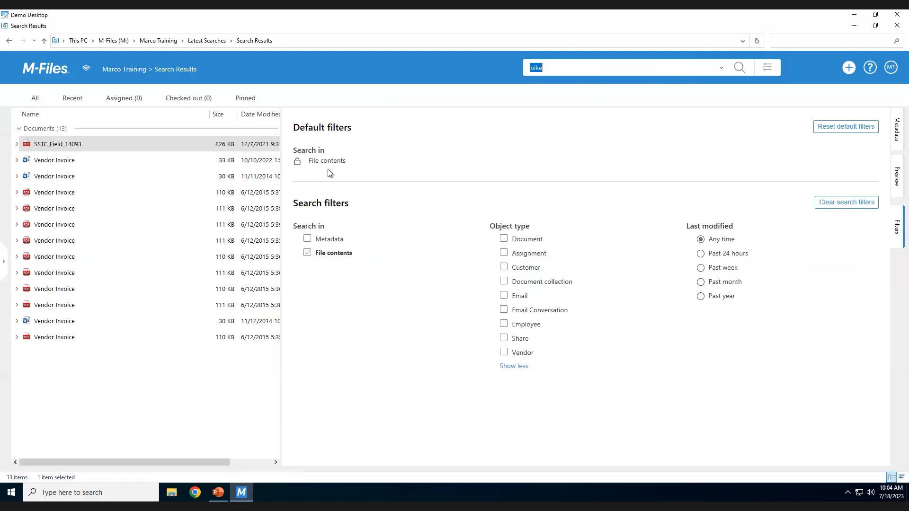
left_click(298, 163)
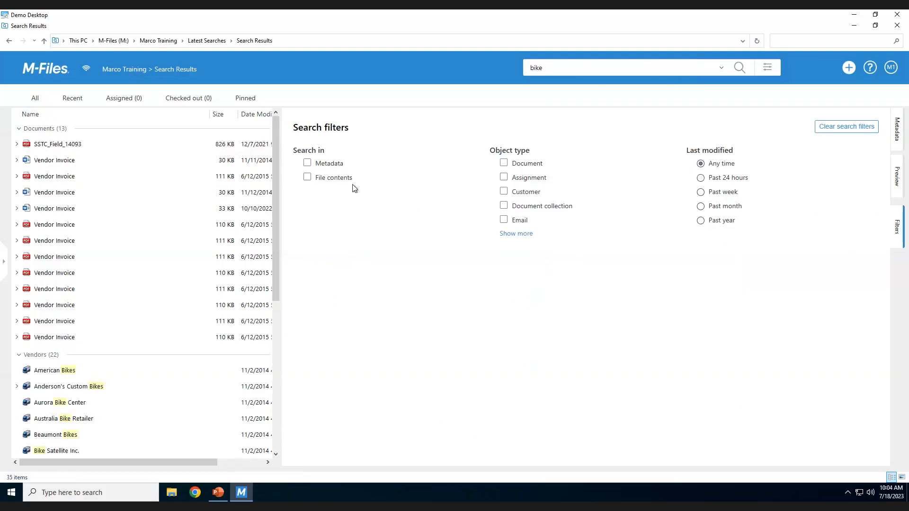
left_click(44, 72)
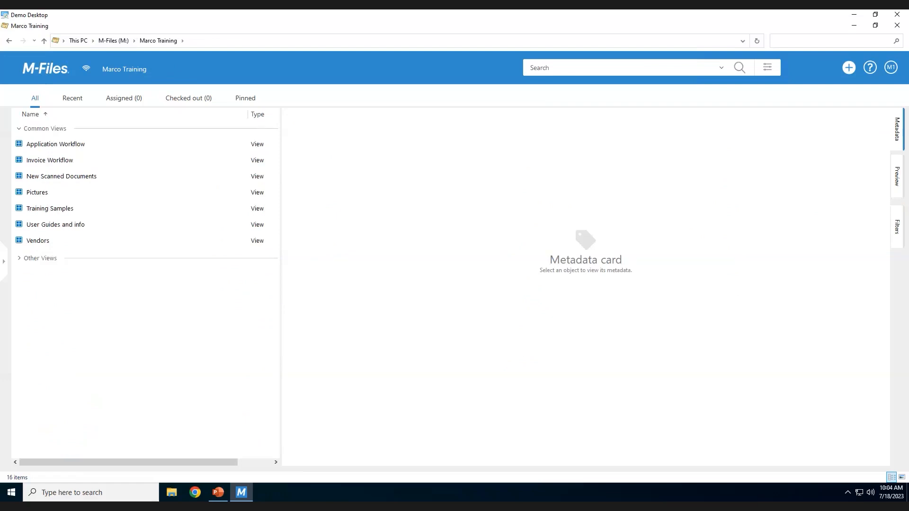
Open the Pictures view and search for the earlier term "daisy" within that view only.
double_click(46, 196)
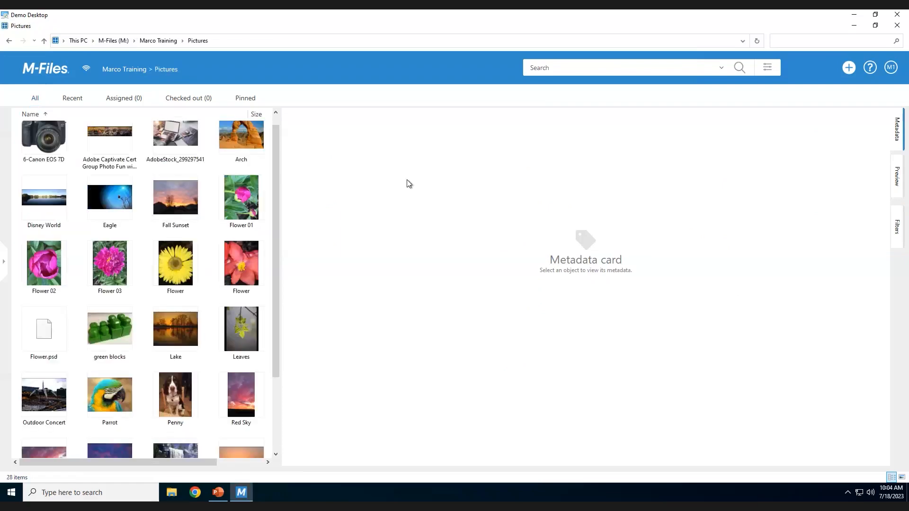
left_click(604, 70)
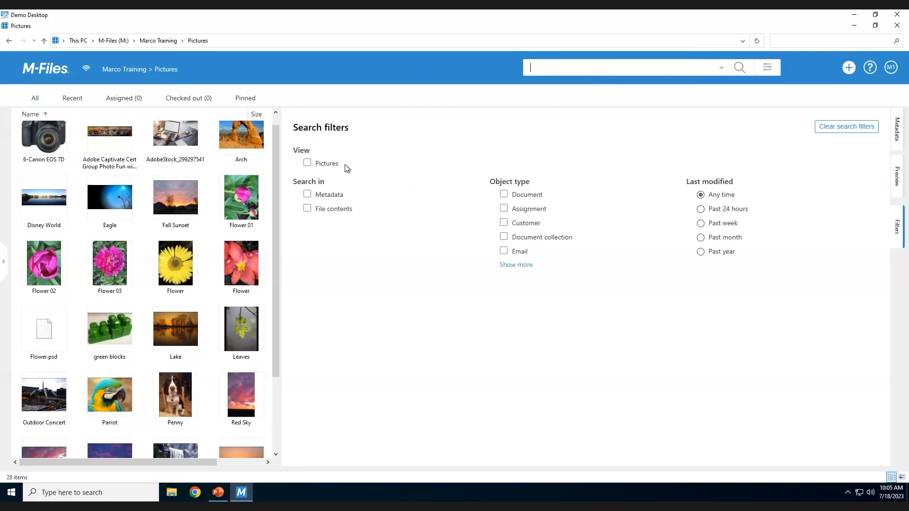
left_click(307, 163)
left_click(721, 68)
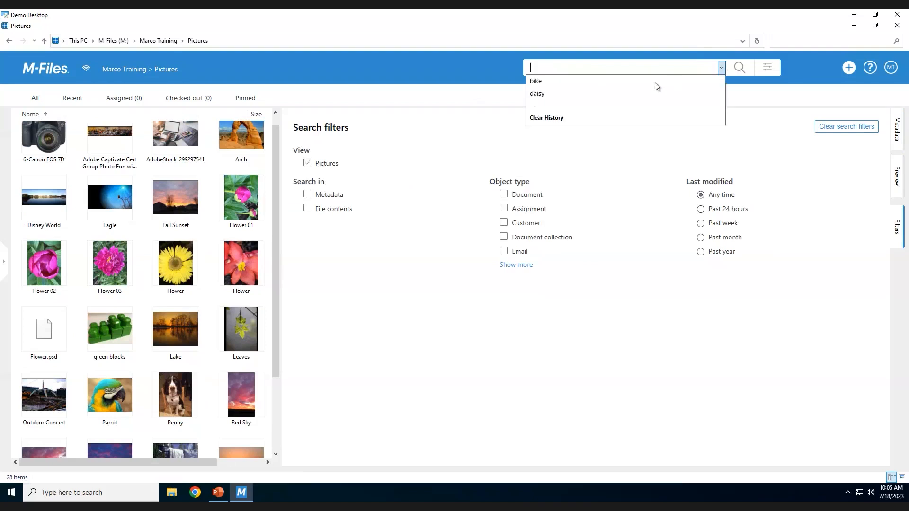
left_click(580, 94)
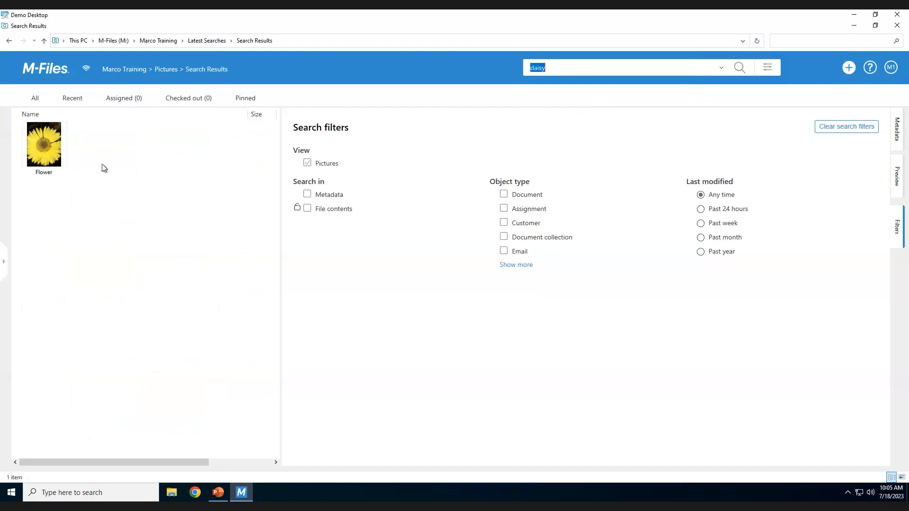
Examine the Flower picture's metadata and preview, and return to the vault's home view.
left_click(41, 148)
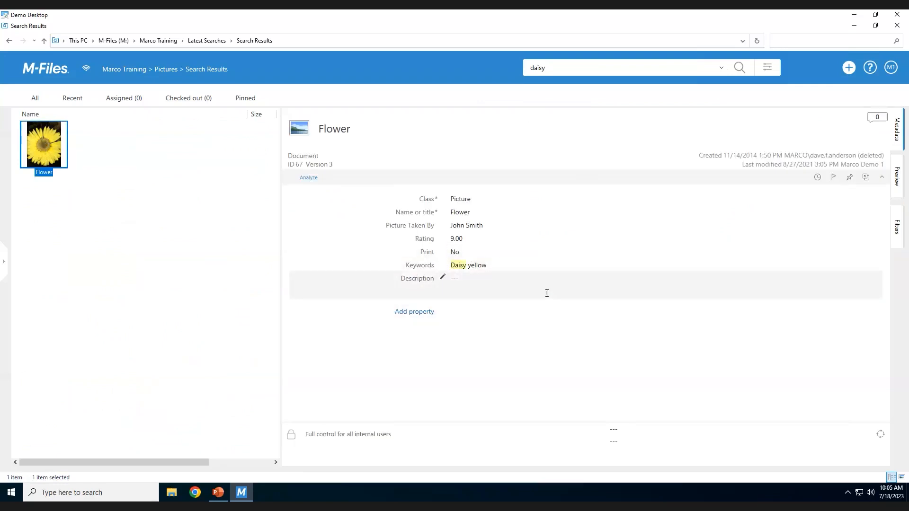
left_click(897, 176)
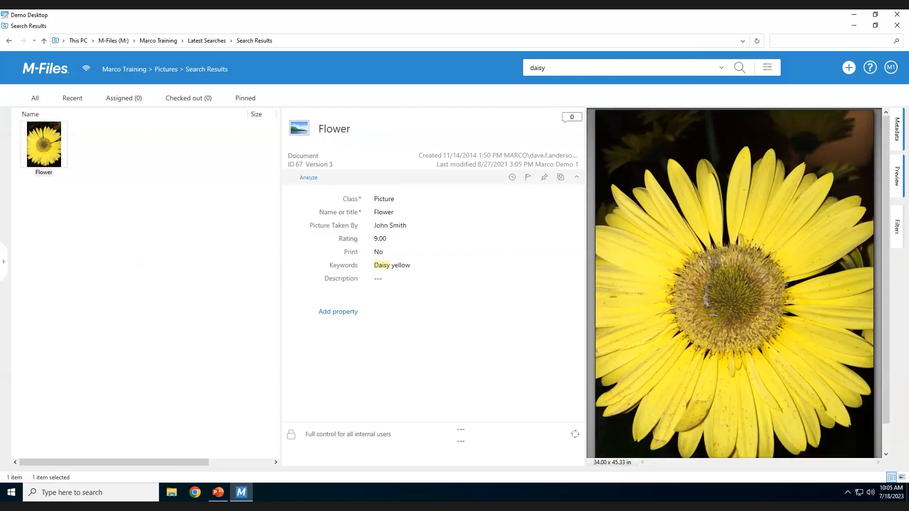
left_click(46, 70)
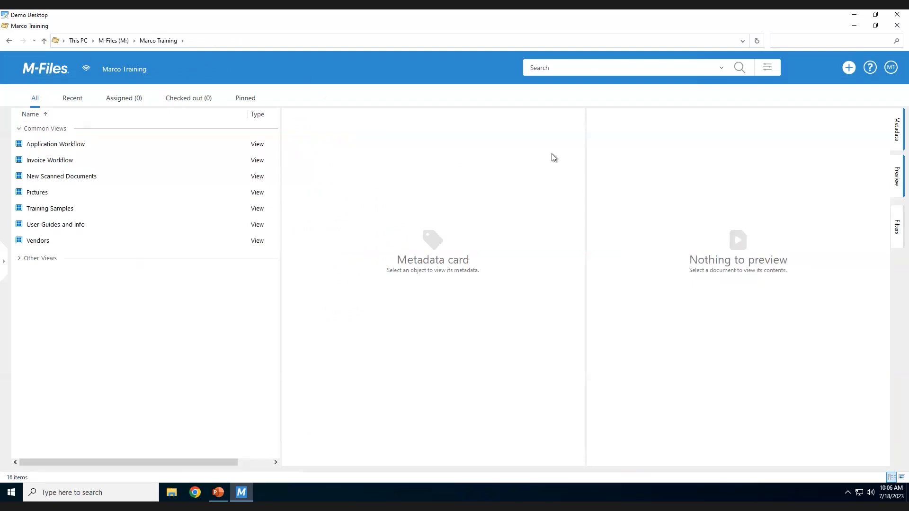
Expand the advanced search options and open the property-based settings of the Additional Conditions dialog.
left_click(768, 68)
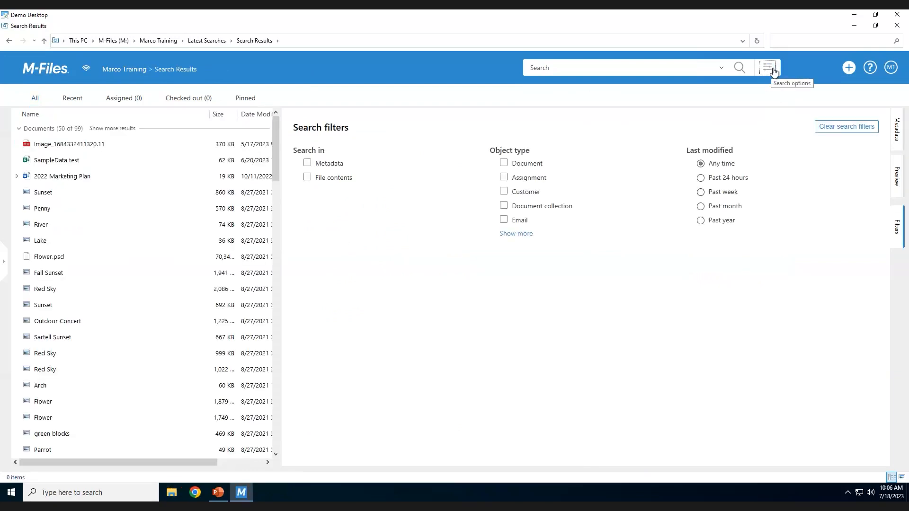
left_click(773, 71)
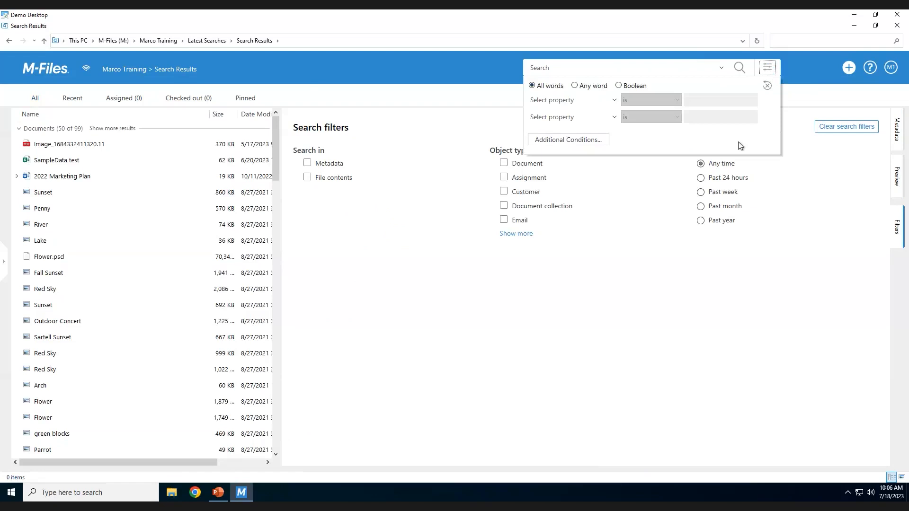
left_click(589, 142)
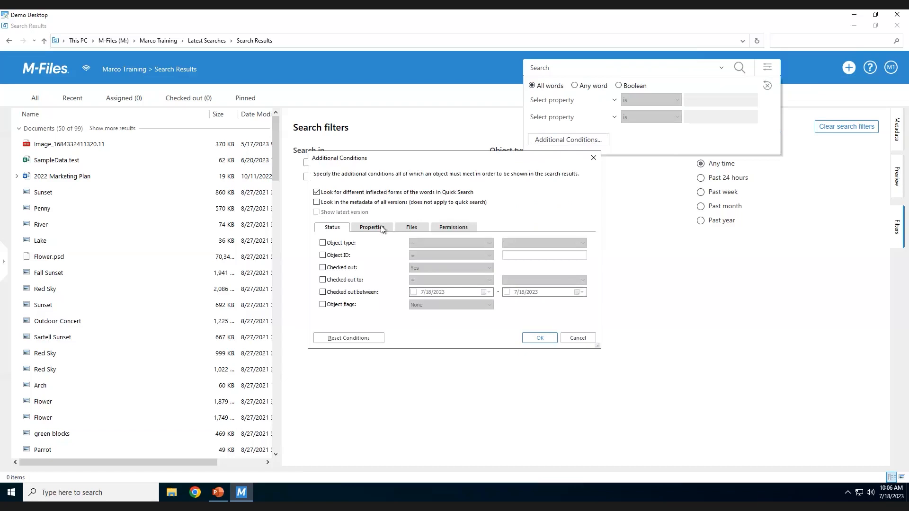
left_click(382, 228)
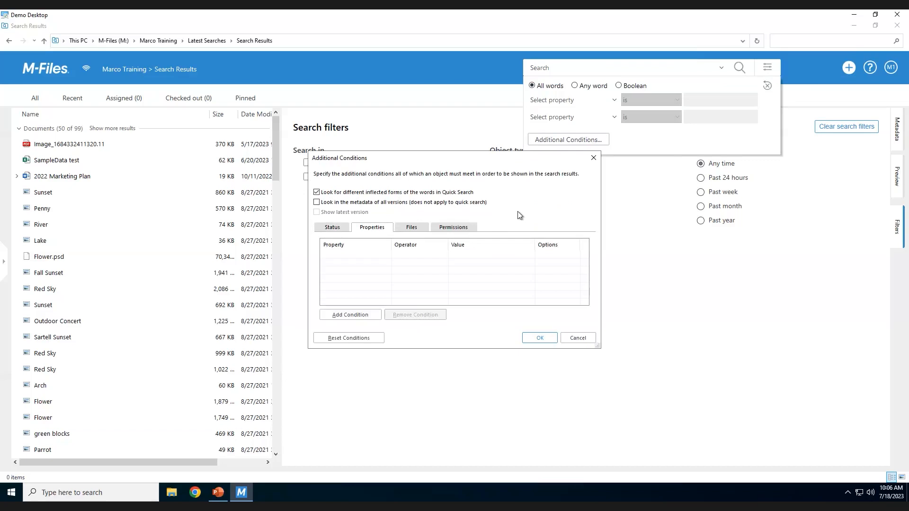
Open the user guide's help on Property-Based Conditions and read its explanation of properties.
key("F1")
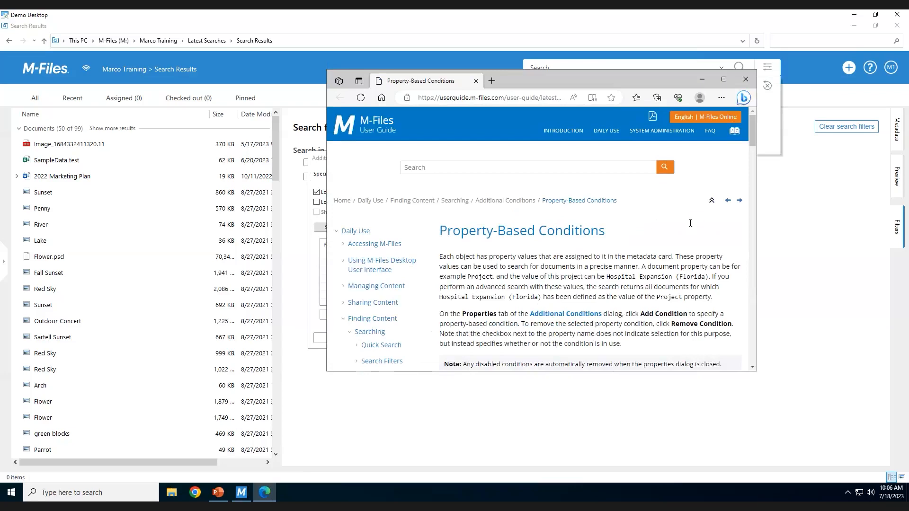
scroll(689, 222, "down", 5)
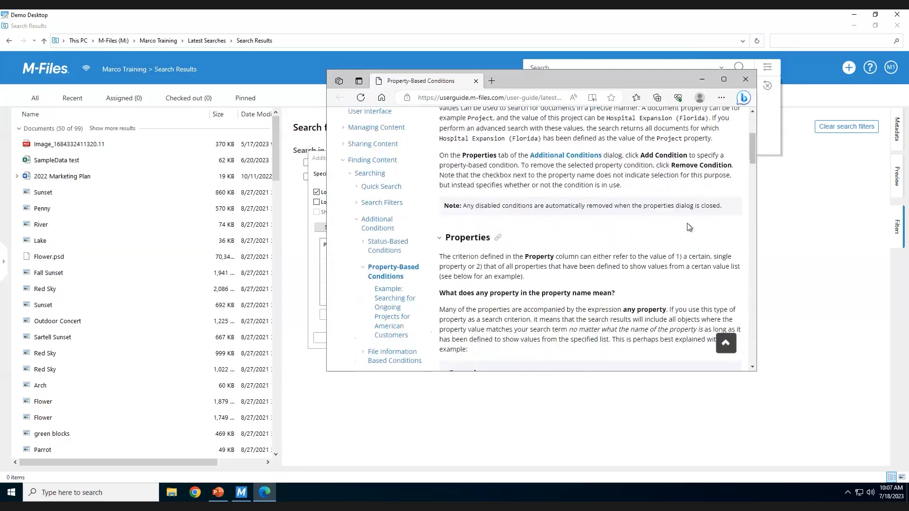
scroll(687, 223, "down", 3)
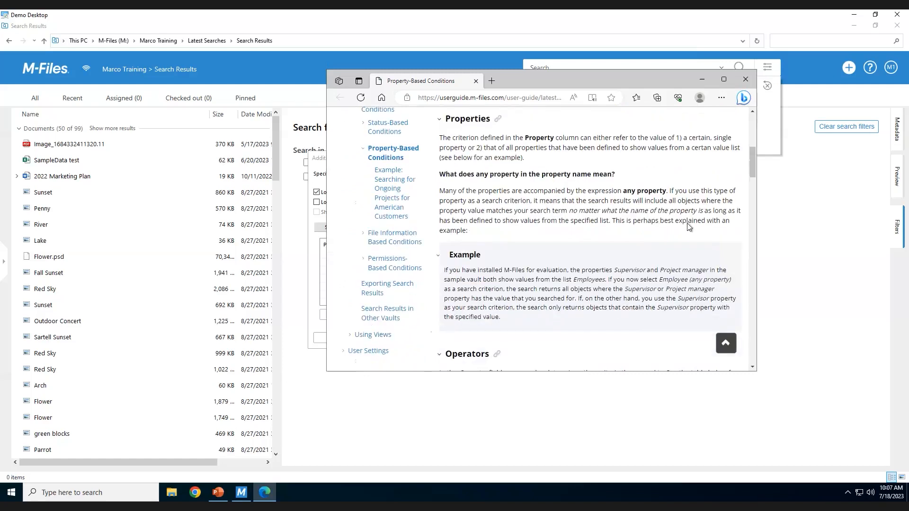
Read the Operators table in the property-based conditions help, close the guide, and cancel the Additional Conditions dialog.
scroll(688, 225, "down", 5)
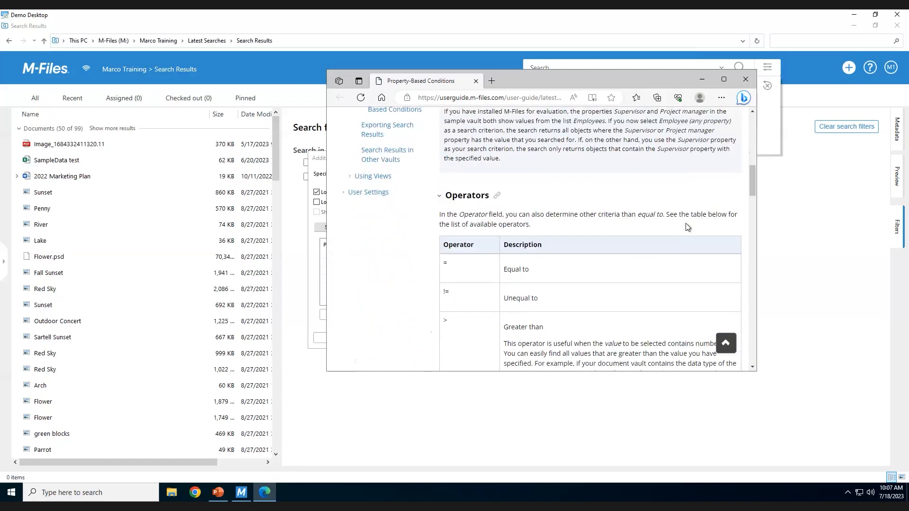
scroll(687, 226, "down", 1)
scroll(687, 226, "down", 3)
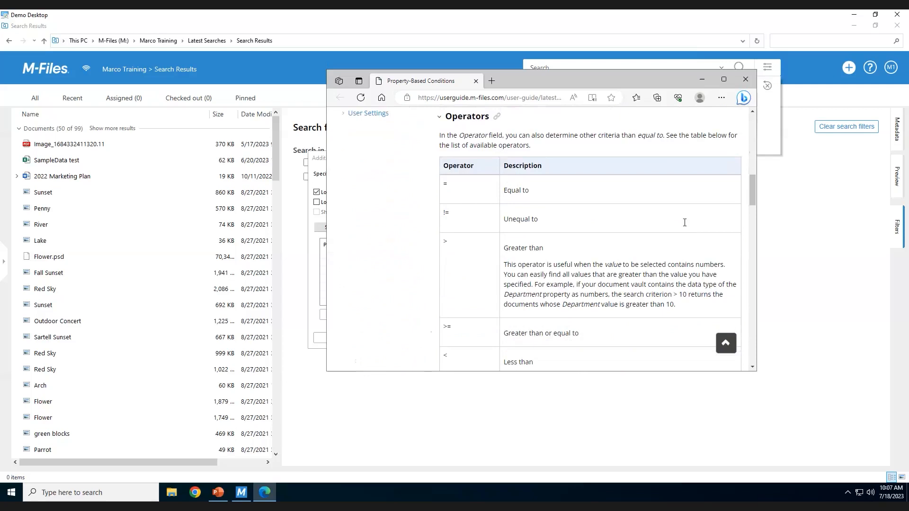
scroll(686, 226, "down", 3)
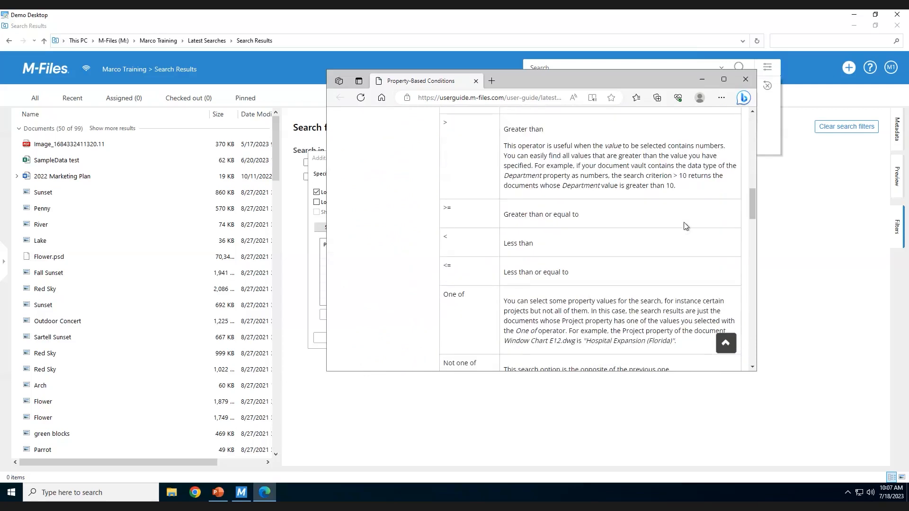
scroll(684, 222, "down", 4)
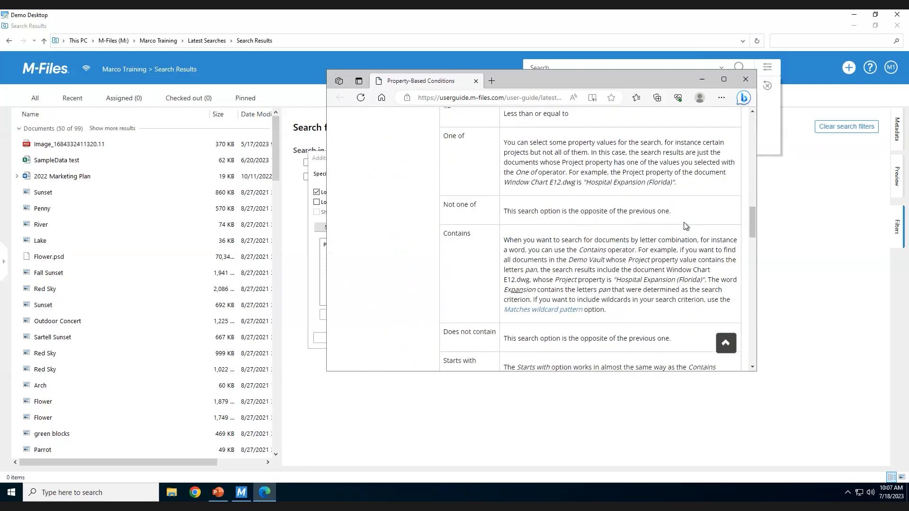
scroll(684, 225, "down", 1)
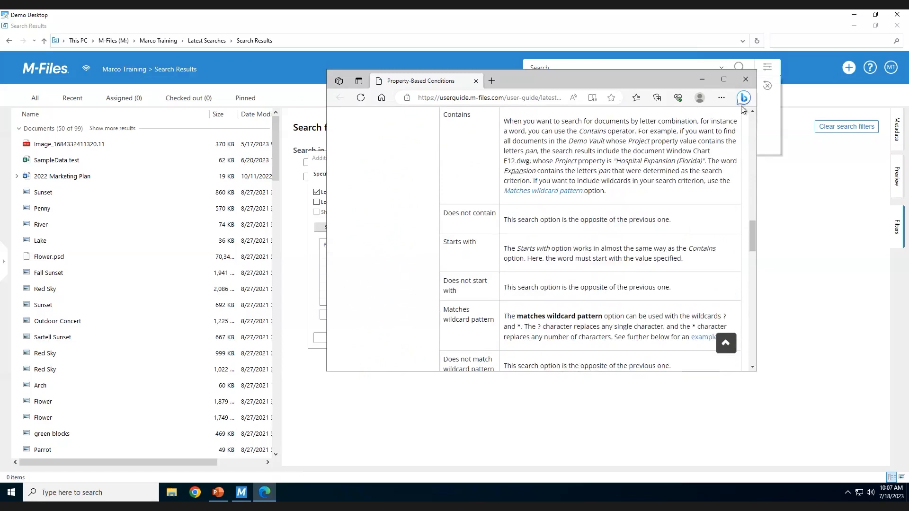
left_click(746, 79)
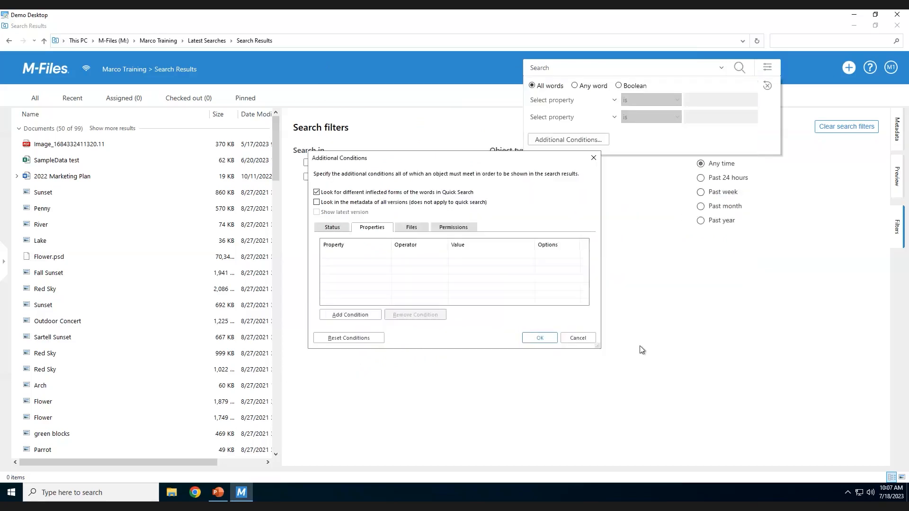
left_click(580, 338)
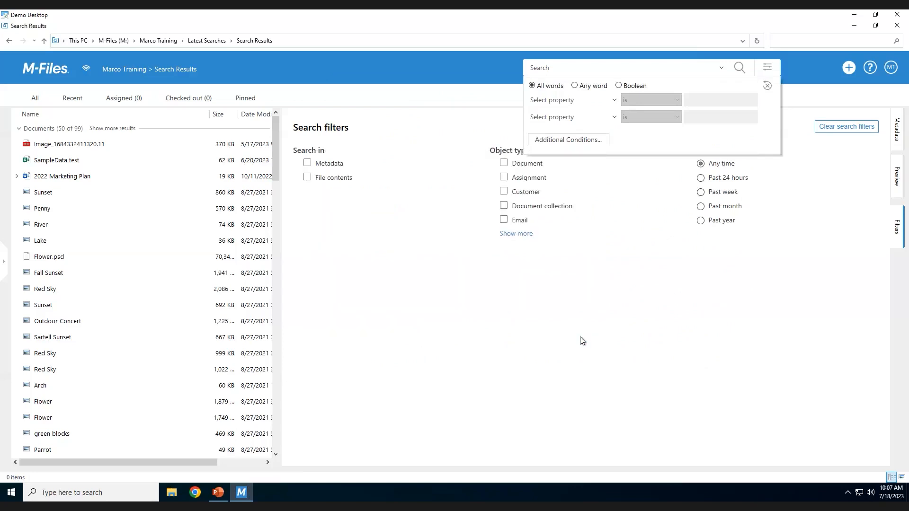
Add an advanced search condition limiting results to objects whose Class is Document.
left_click(584, 102)
type("Cl")
key("Tab")
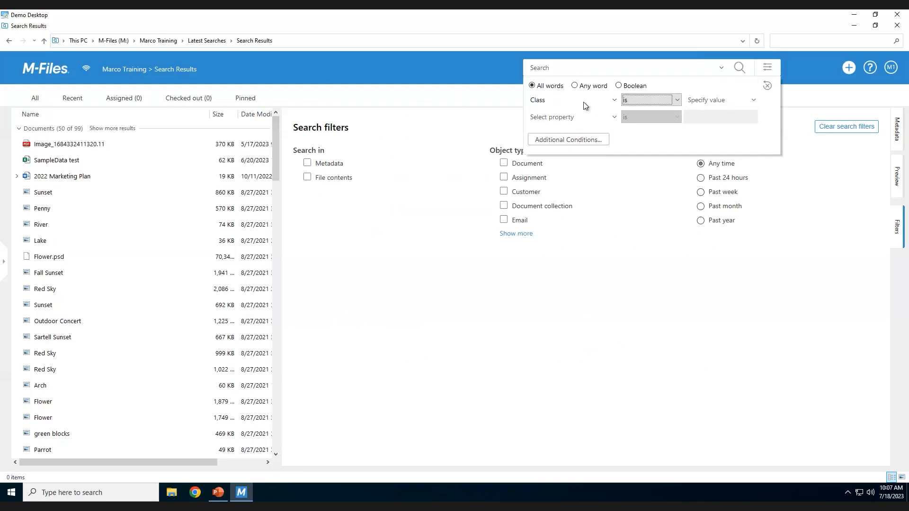
left_click(714, 103)
type("Document")
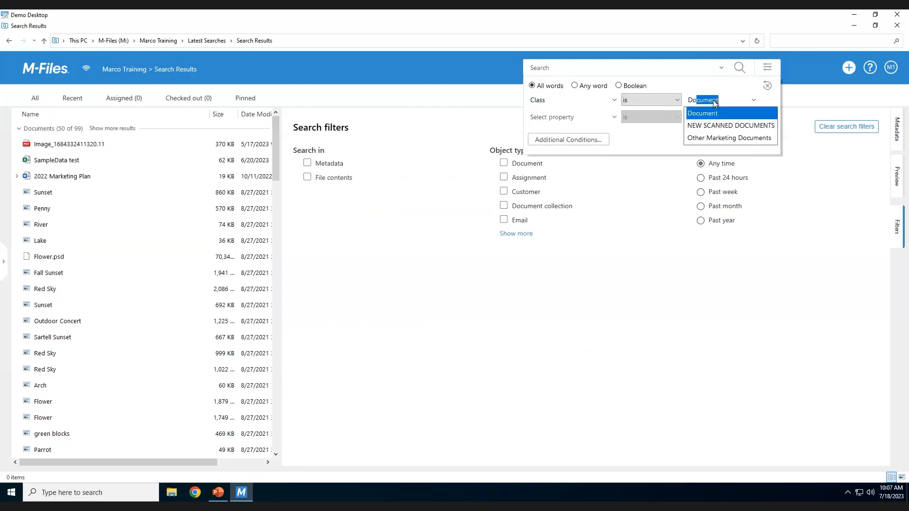
key("Tab")
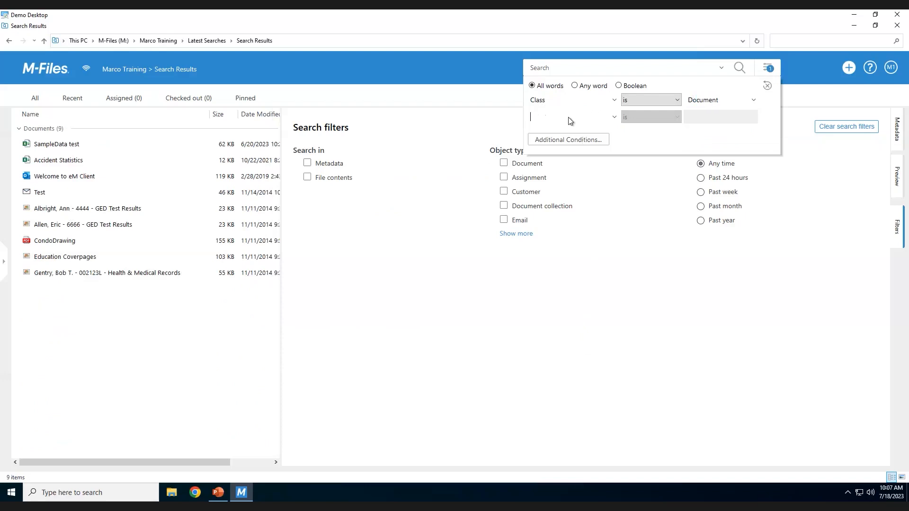
Add a second condition that Keywords contains "driving", run the search, and view the metadata of Accident Statistics.
type("Ke")
key("Tab")
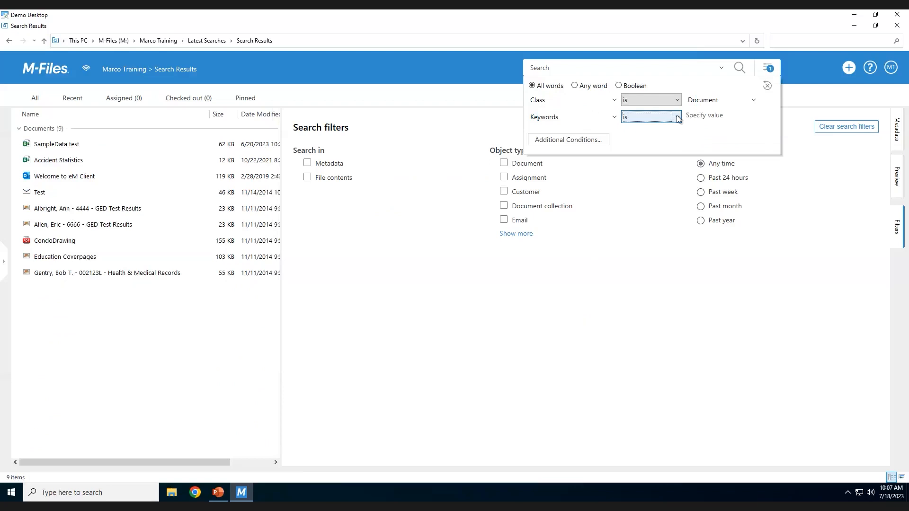
left_click(666, 118)
left_click(666, 141)
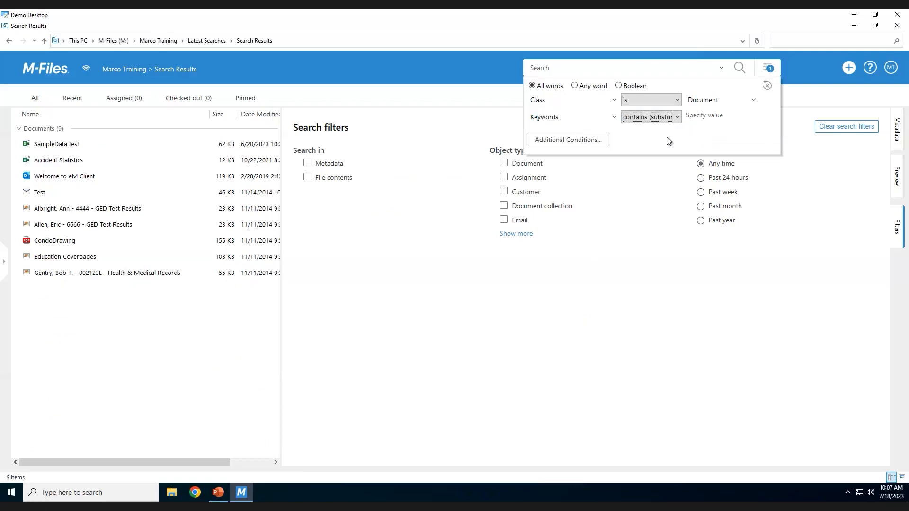
left_click(714, 115)
type("driving")
left_click(739, 68)
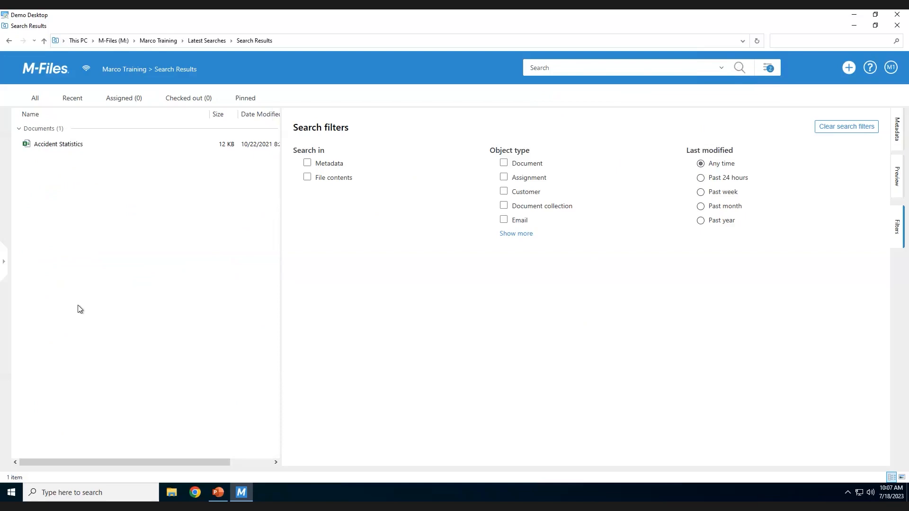
left_click(65, 148)
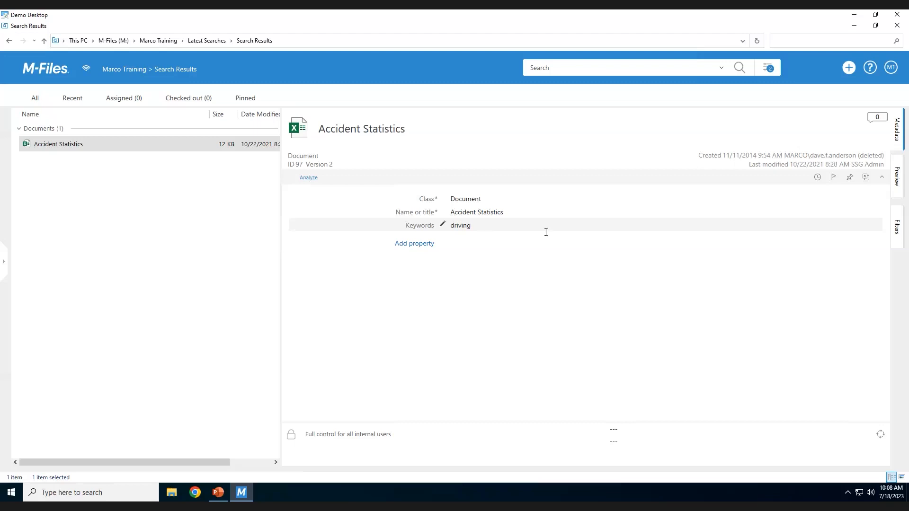
Rerun the search without the Keywords condition and check the metadata of SampleData test and Accident Statistics.
left_click(768, 76)
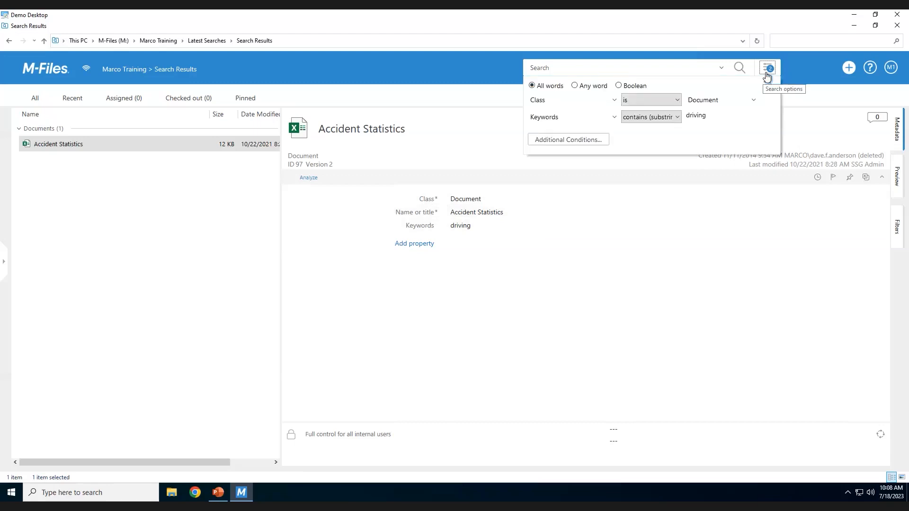
left_click(584, 120)
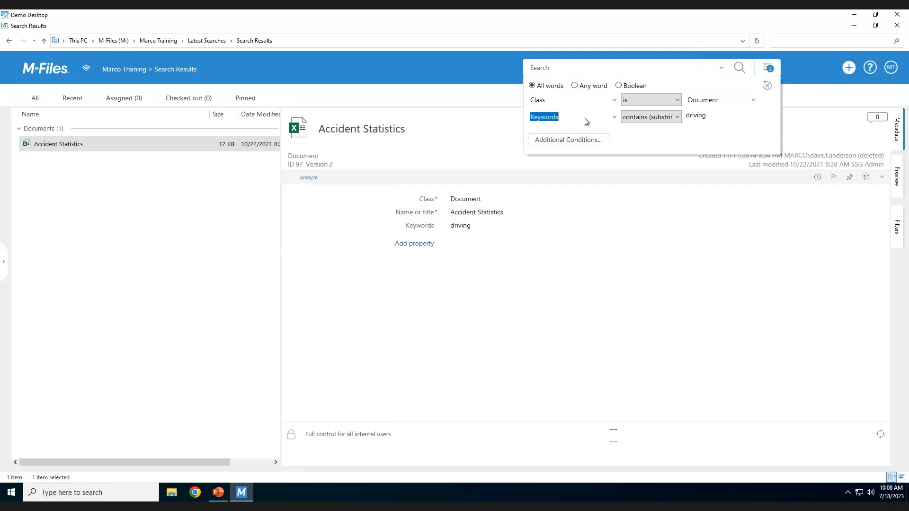
key("Delete")
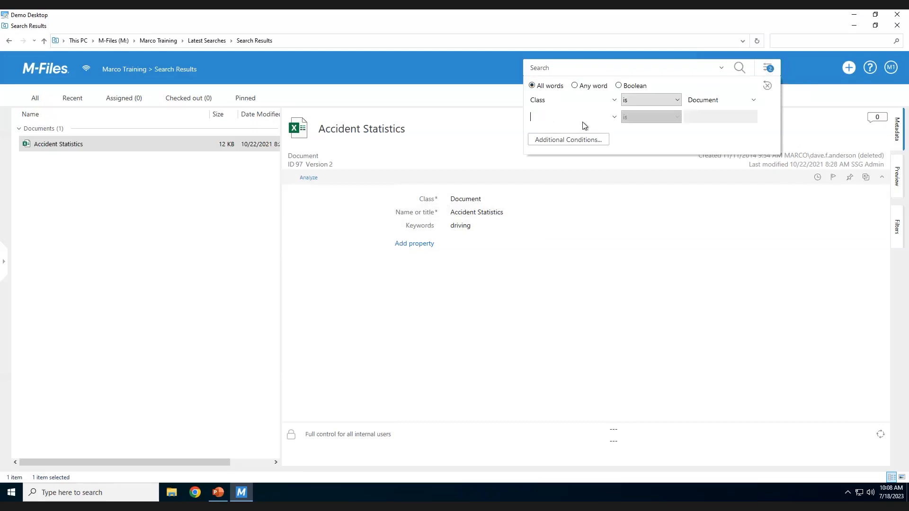
key("Return")
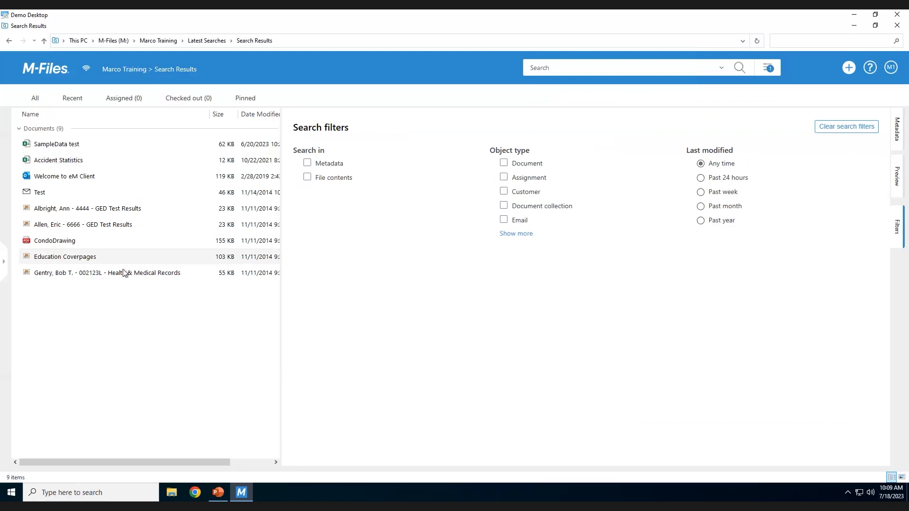
left_click(68, 148)
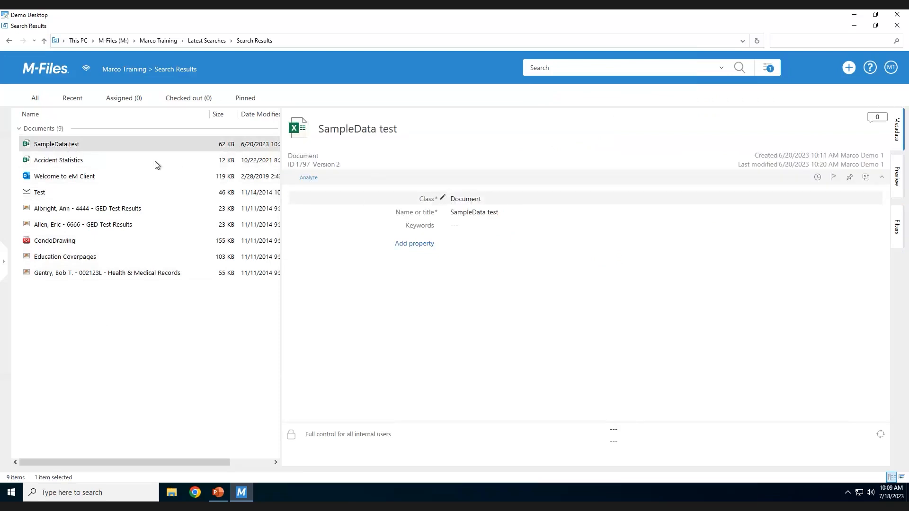
left_click(45, 163)
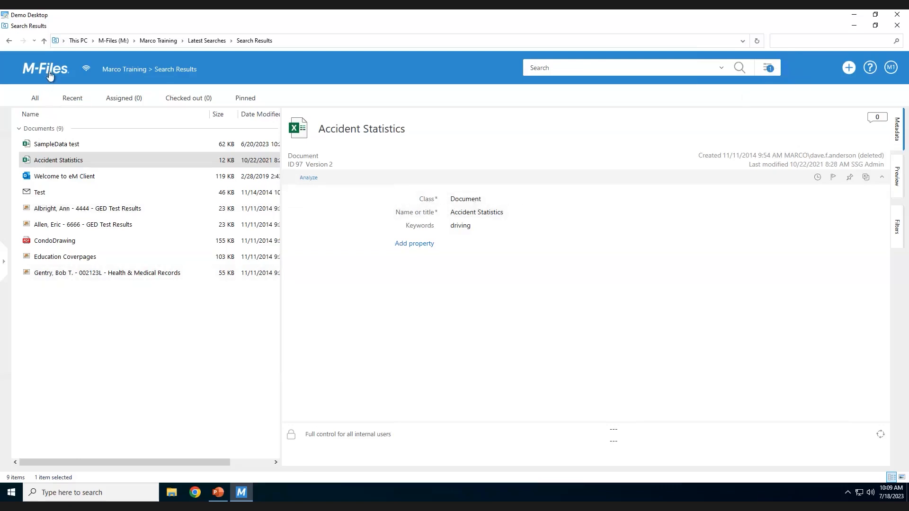
Reset the search conditions to their defaults and return to the vault's home view.
left_click(767, 68)
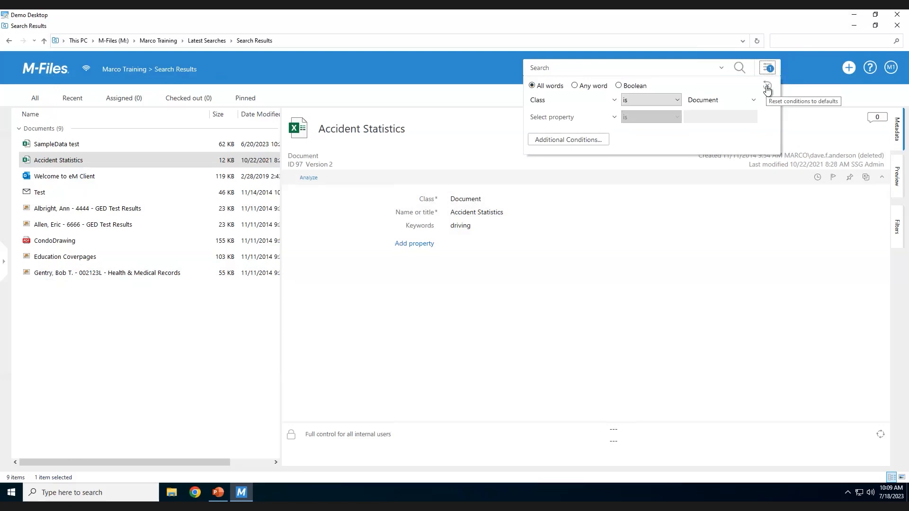
left_click(767, 87)
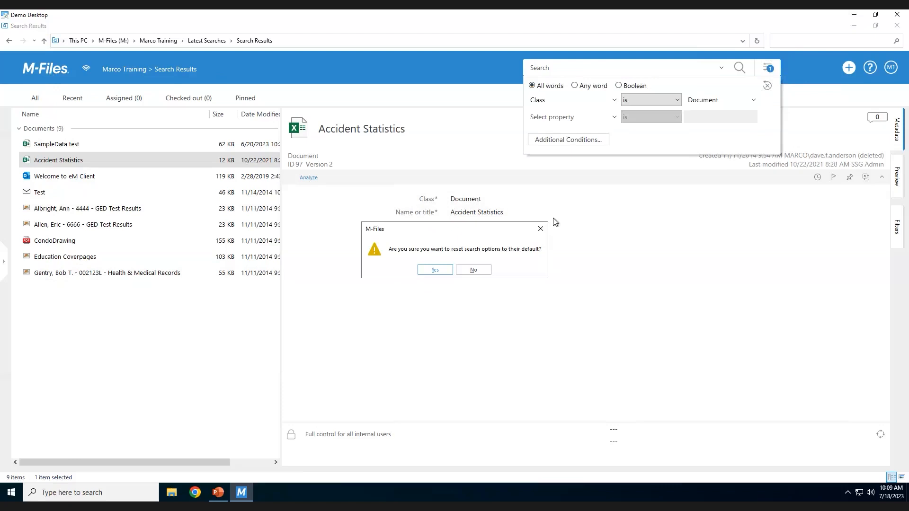
left_click(441, 269)
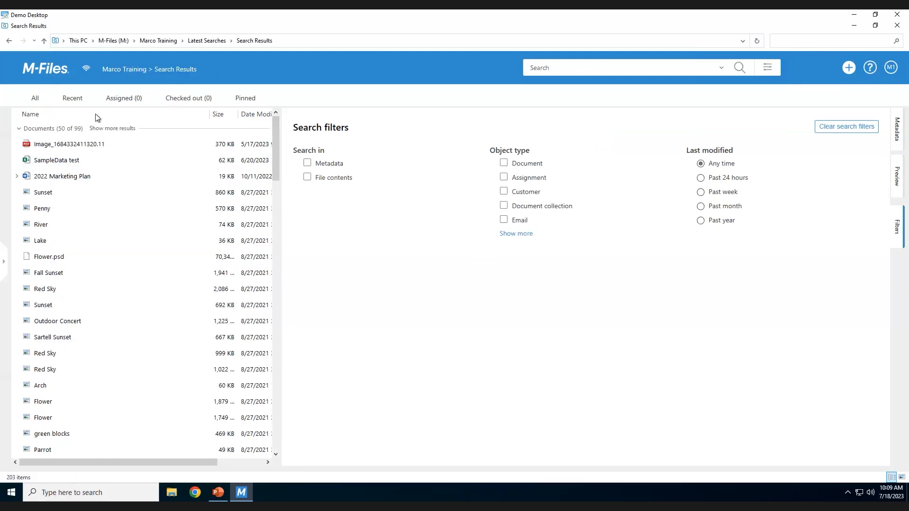
left_click(52, 72)
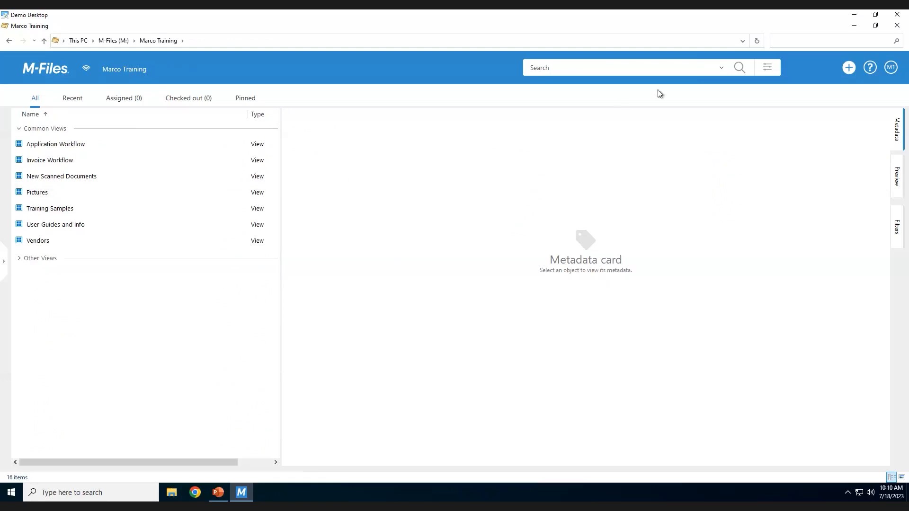
Run an advanced search for objects whose Vendor.State/Province property is FL.
left_click(768, 69)
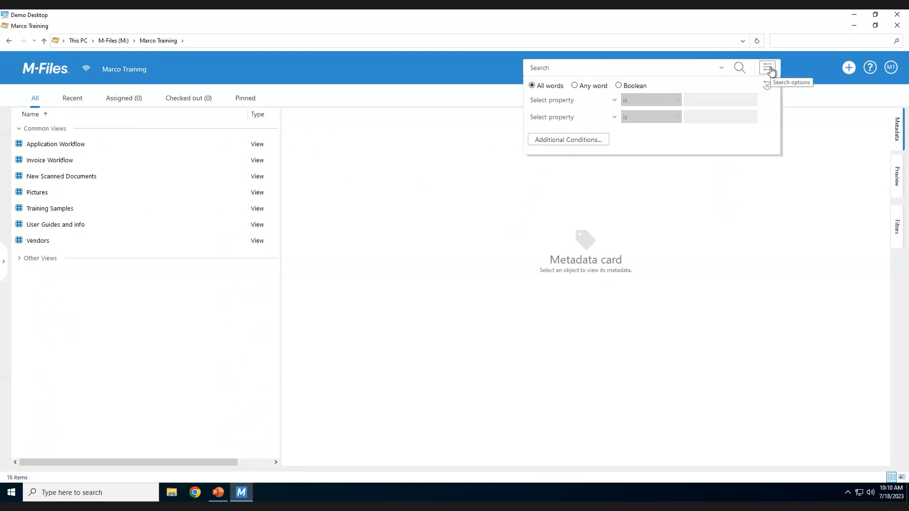
left_click(591, 102)
type("Vend")
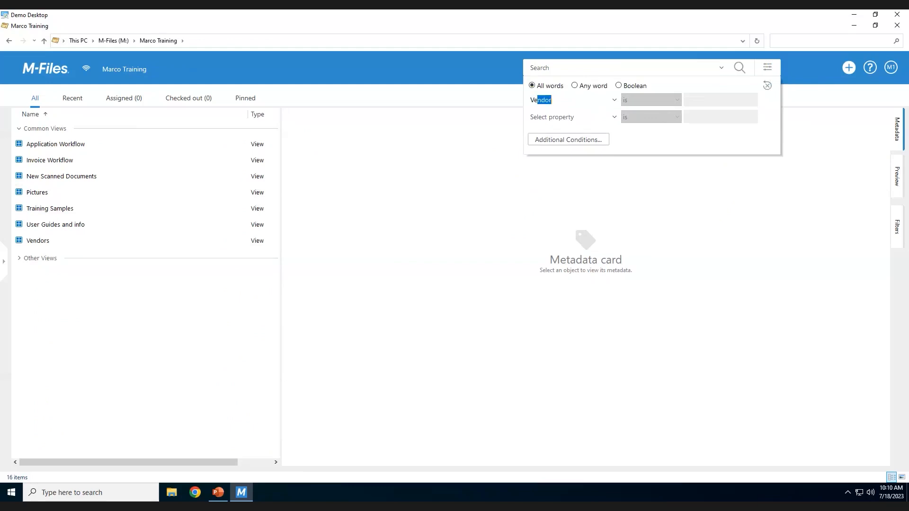
type("or")
type(".State/")
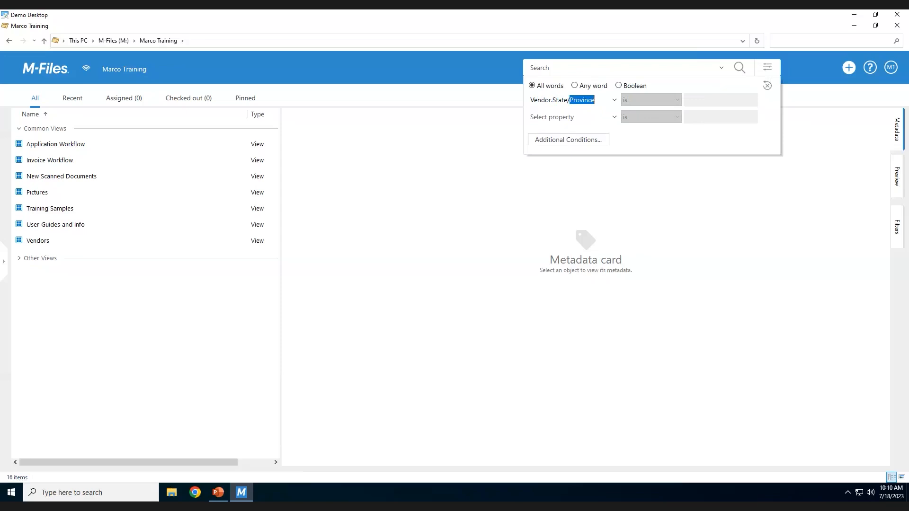
left_click(709, 100)
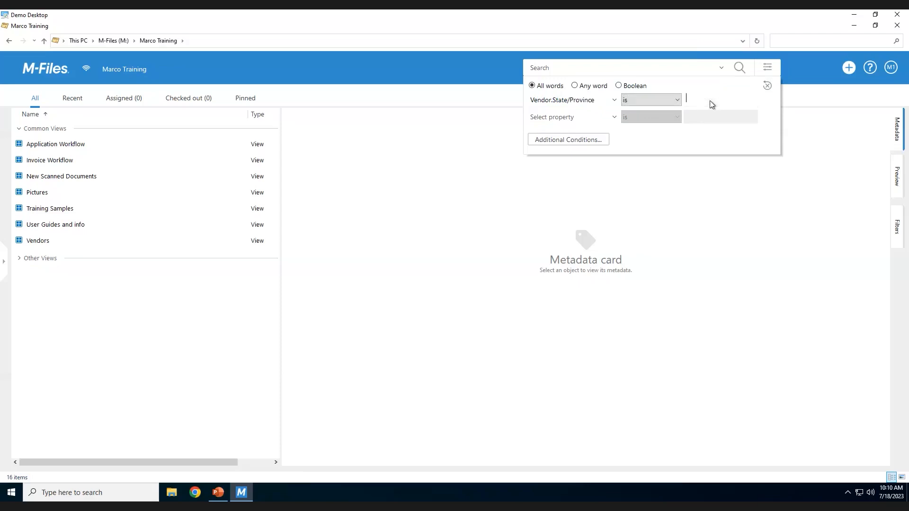
type("FL")
left_click(739, 71)
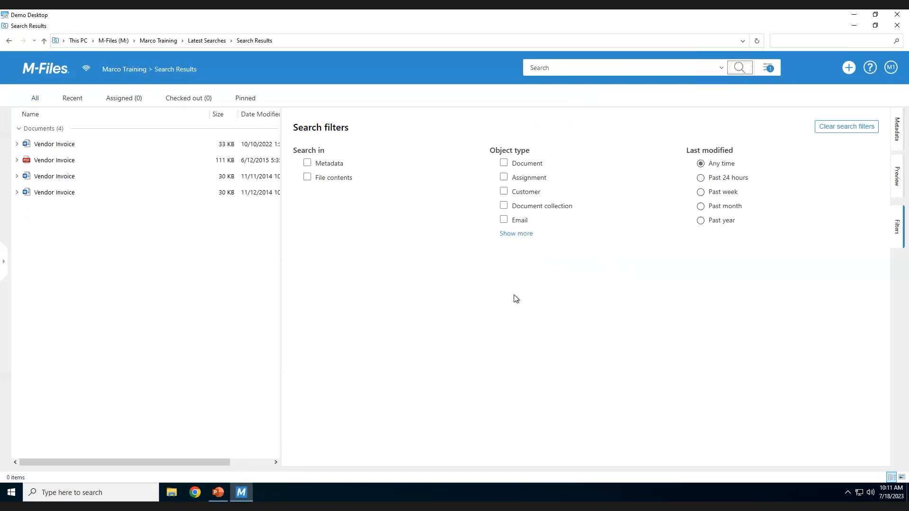
Examine the Advanced Bicycles vendor record linked from the first vendor invoice, and close that record's window.
left_click(55, 144)
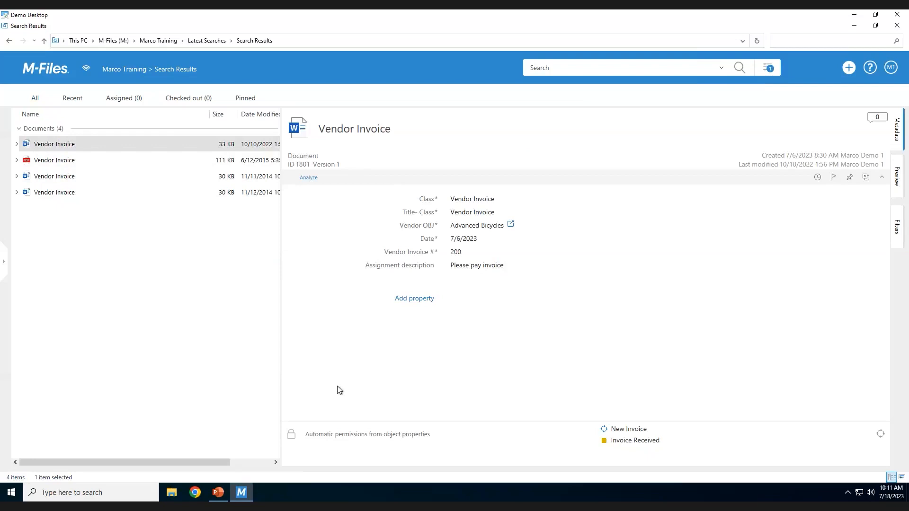
left_click(511, 225)
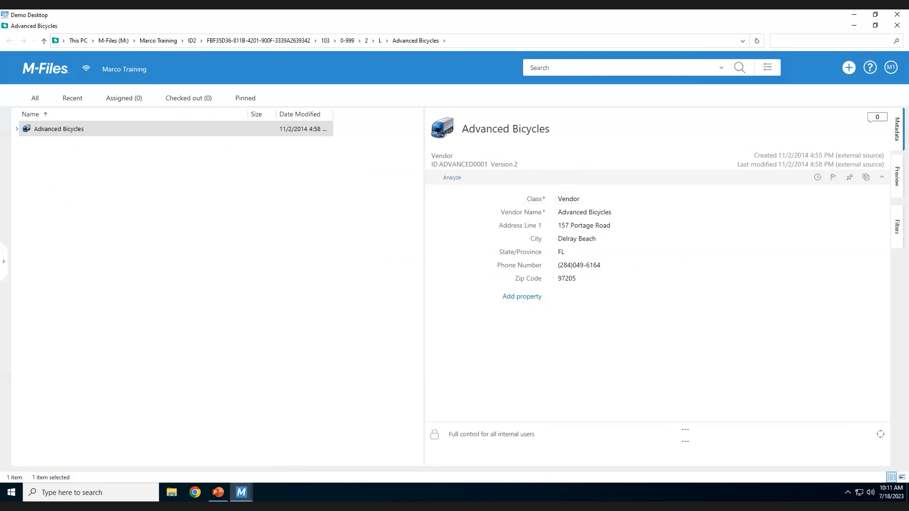
left_click(895, 27)
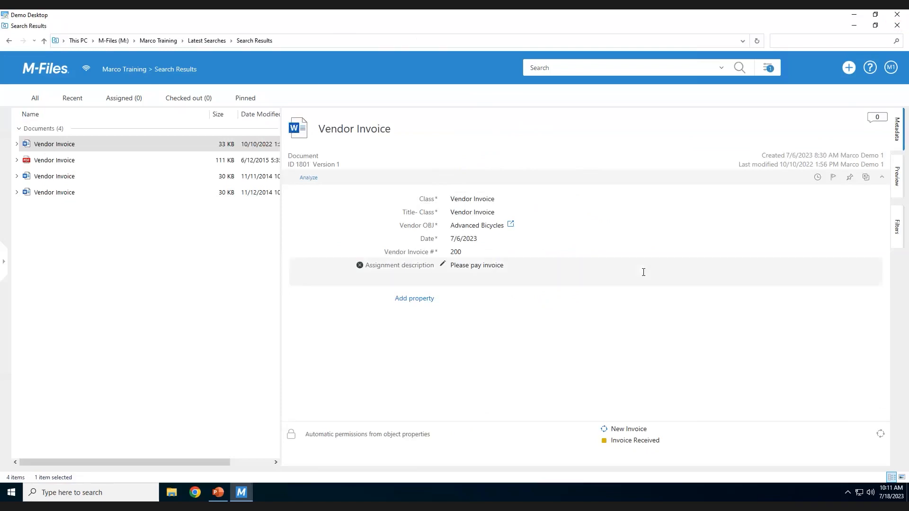
Examine the vendor record linked from the PDF vendor invoice, close it, and return to the vault's home view.
left_click(56, 162)
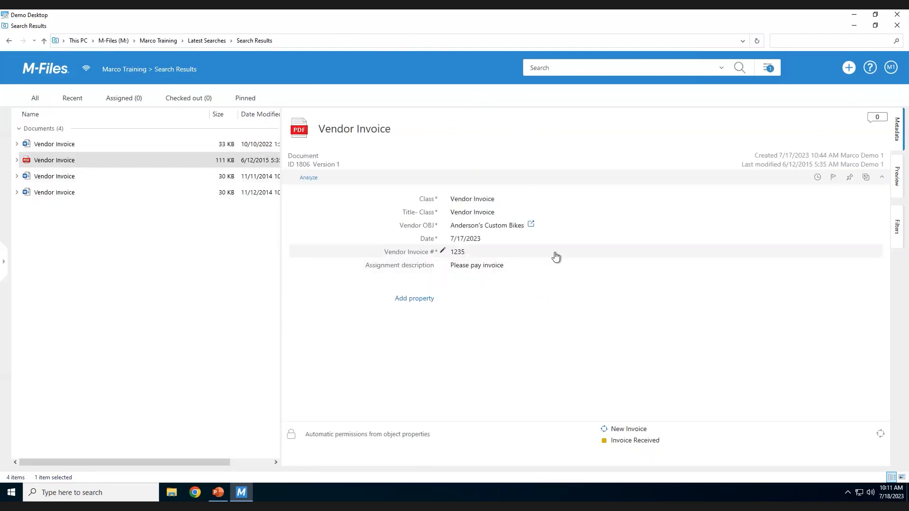
left_click(531, 226)
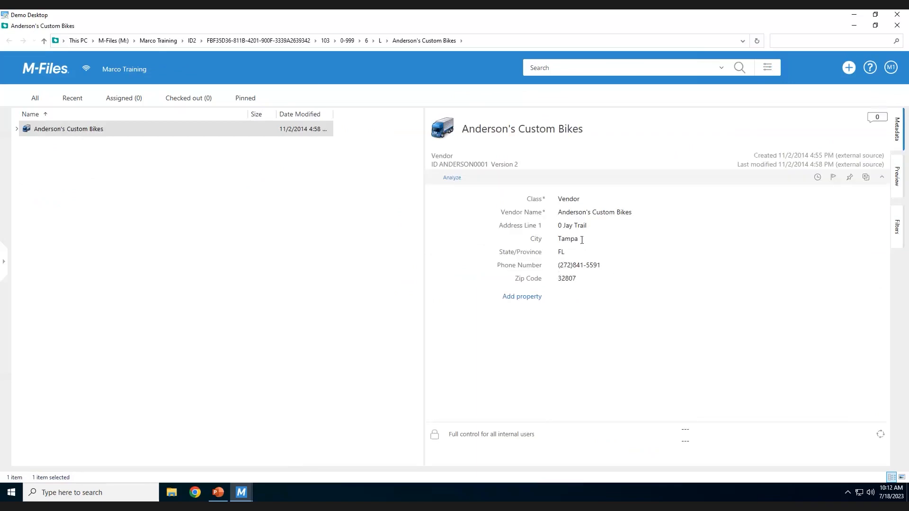
left_click(897, 26)
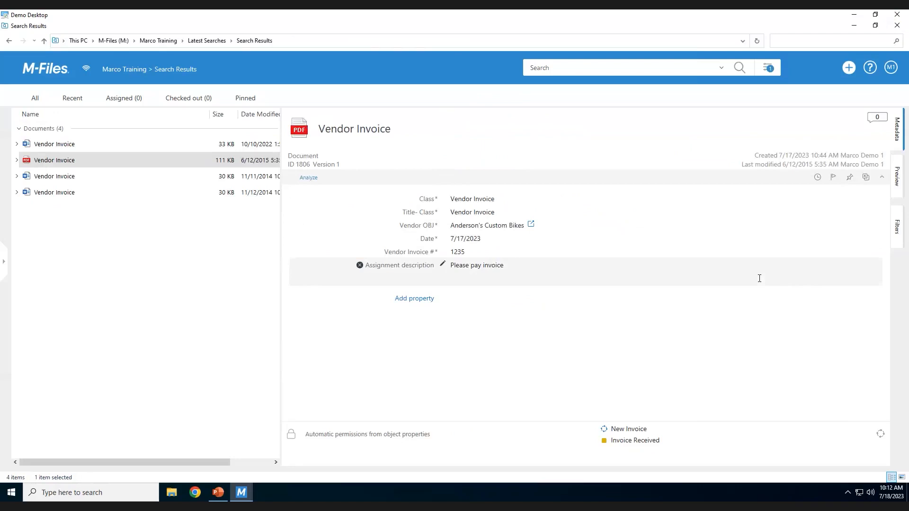
left_click(43, 69)
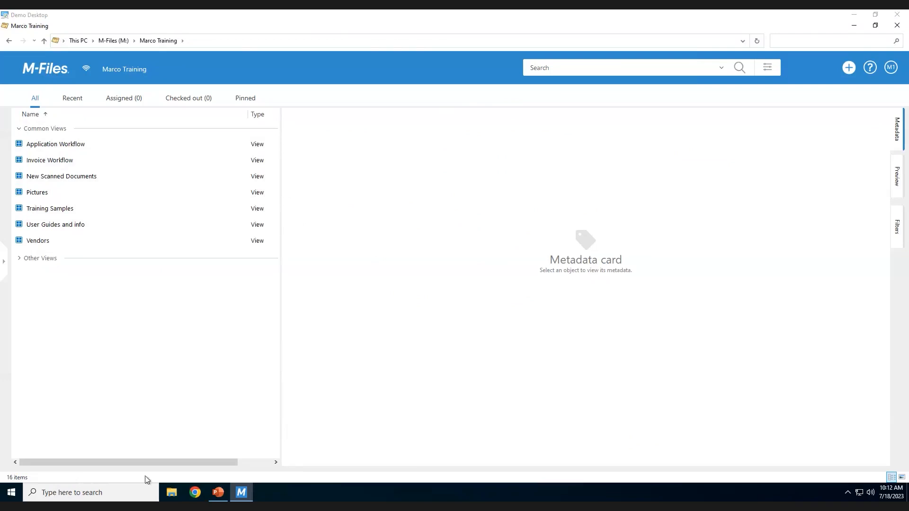
Switch to the Quick Tips presentation in PowerPoint and start the slide show from the Wild Cards slide.
left_click(218, 493)
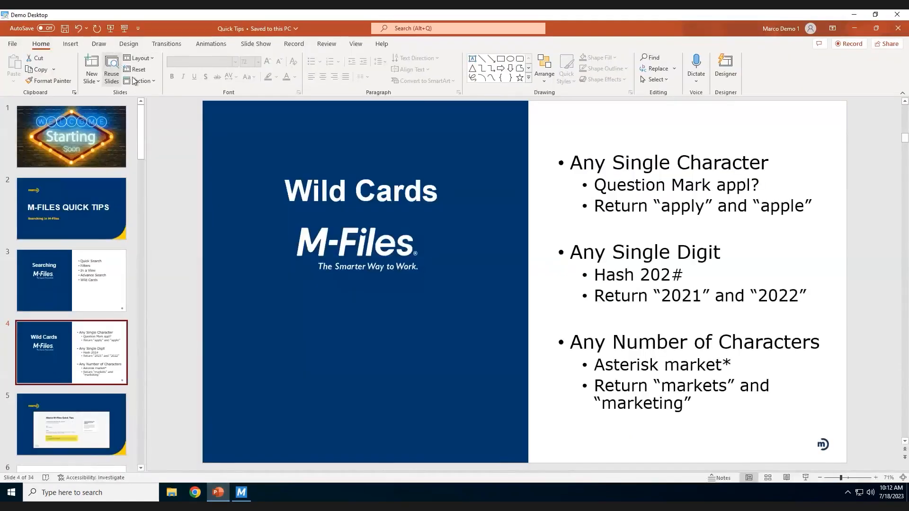
left_click(125, 29)
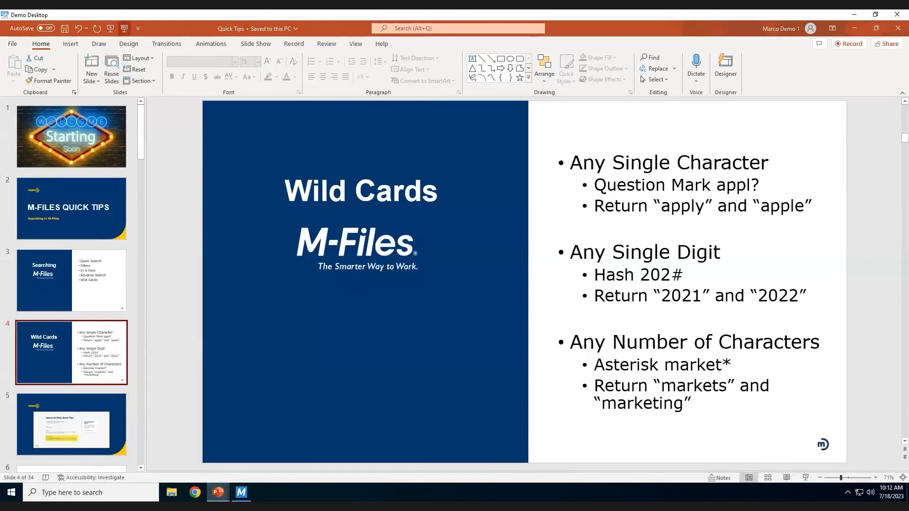